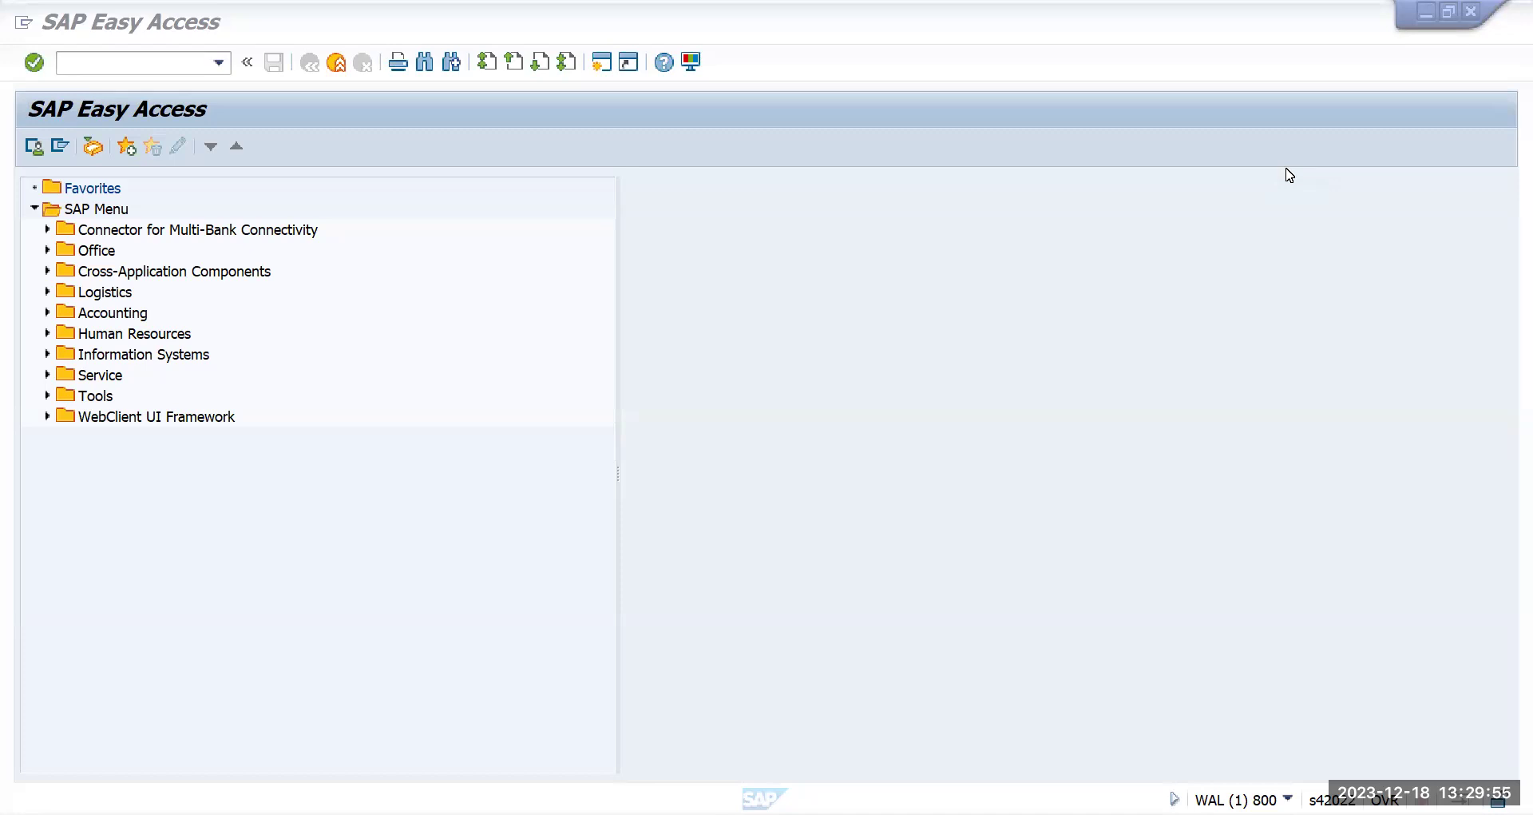
Launch transaction FS00 to edit G/L accounts centrally for company code TMUS
left_click(124, 67)
type("fs00")
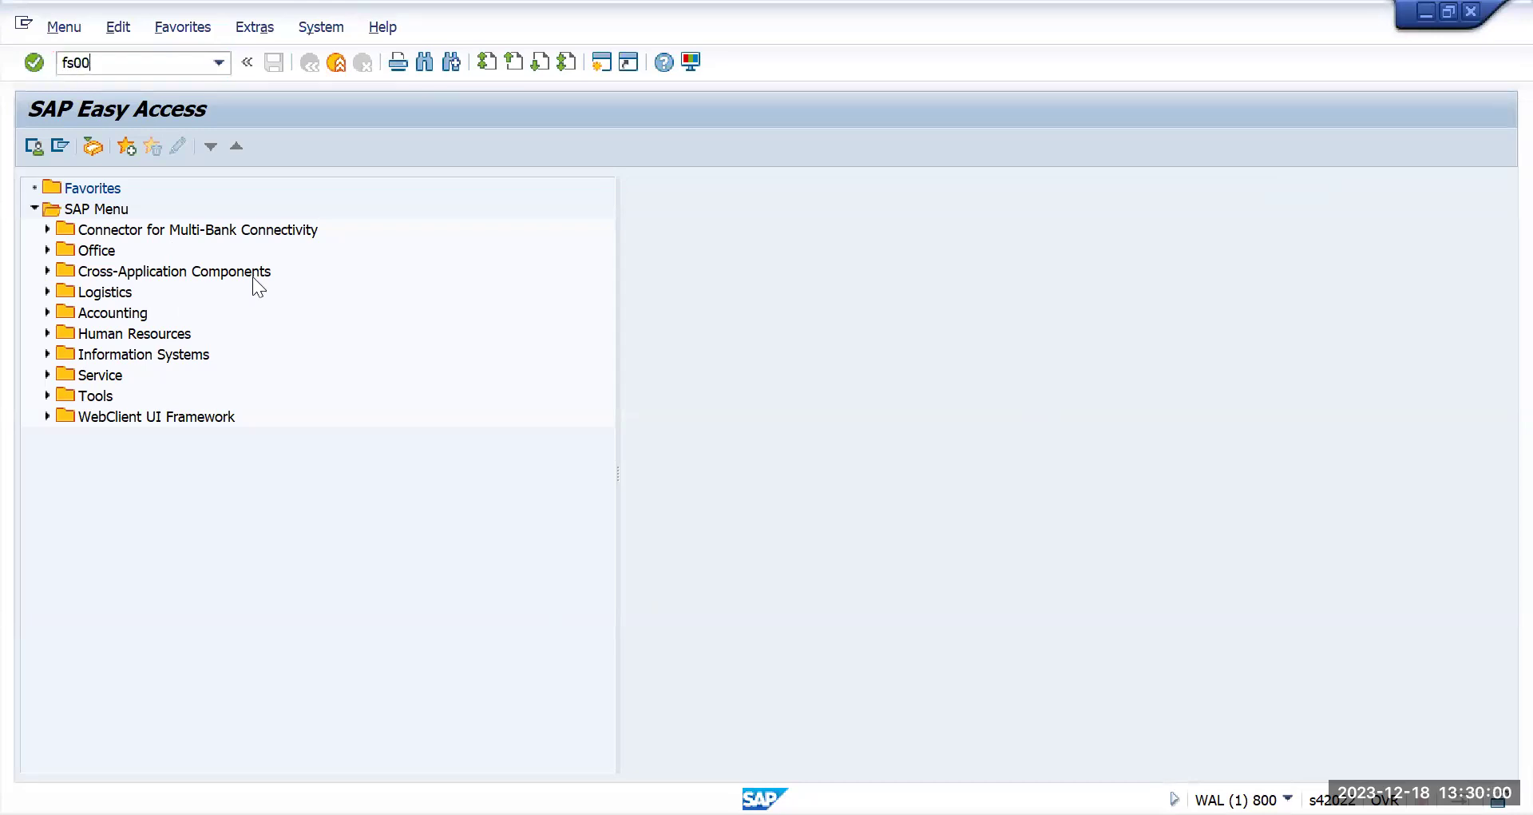
key("Return")
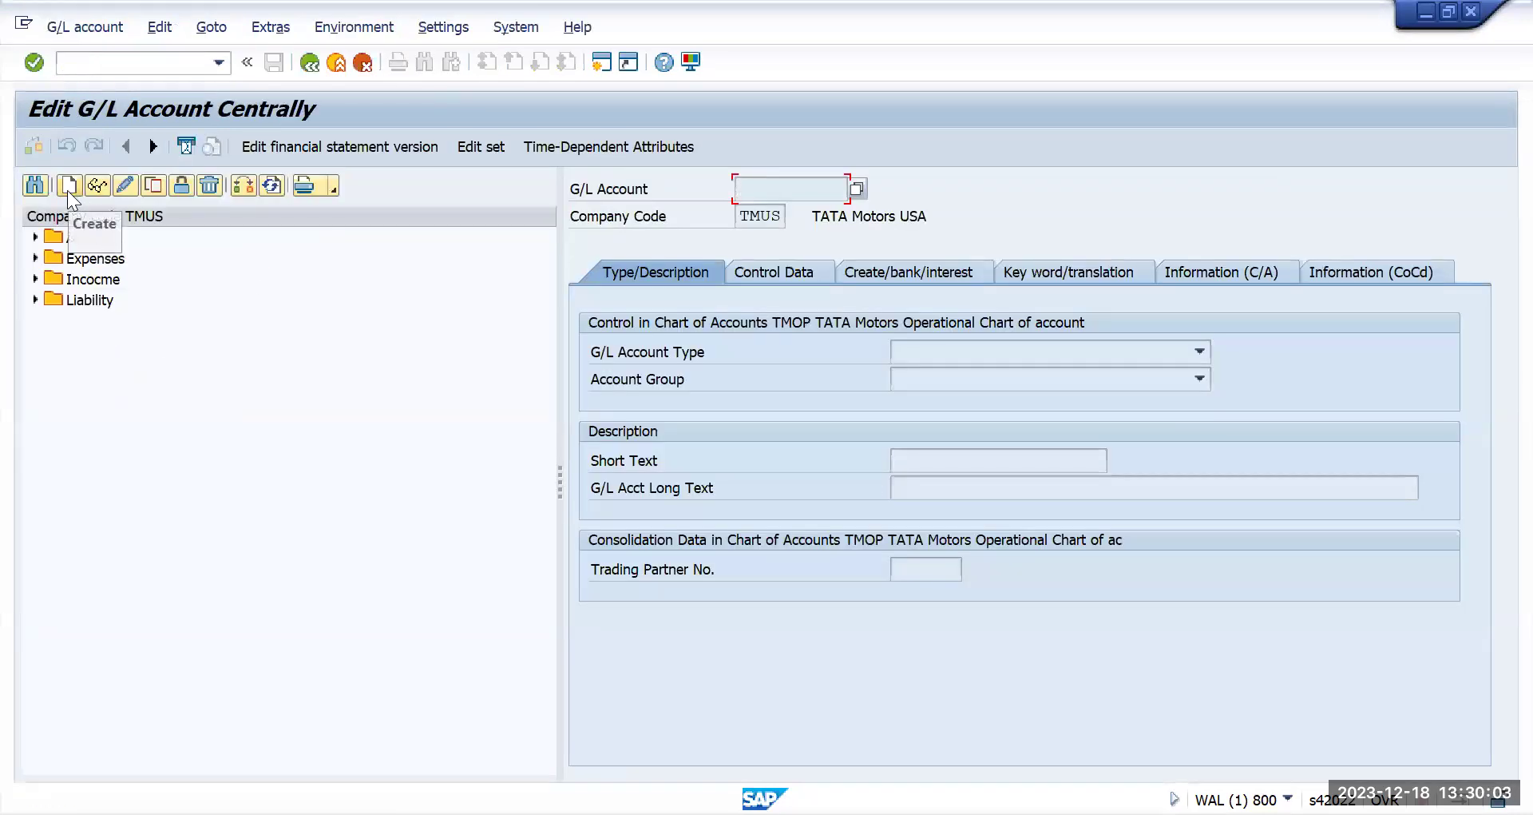
left_click(69, 189)
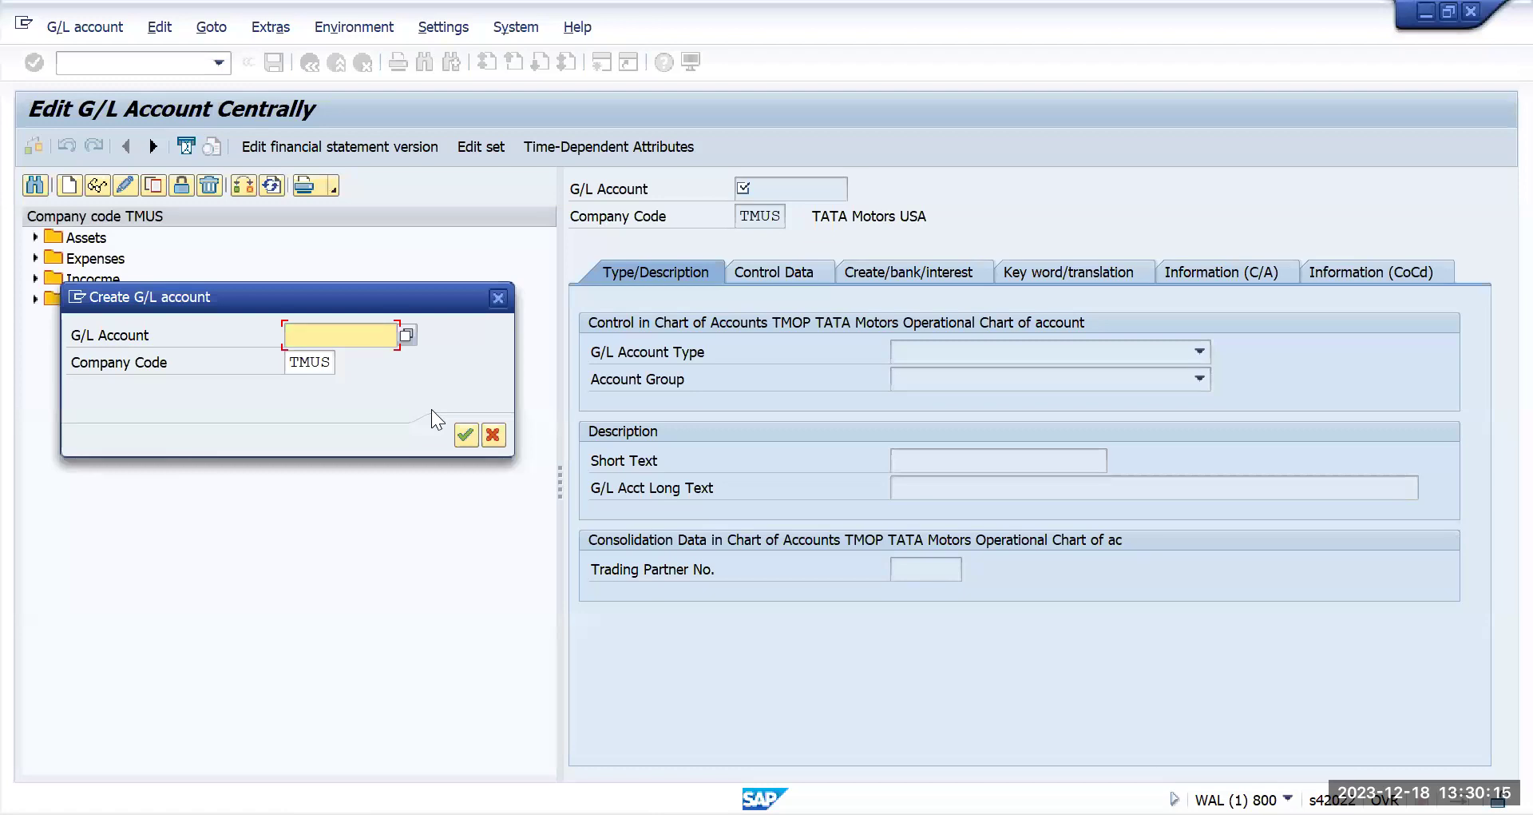
type("9")
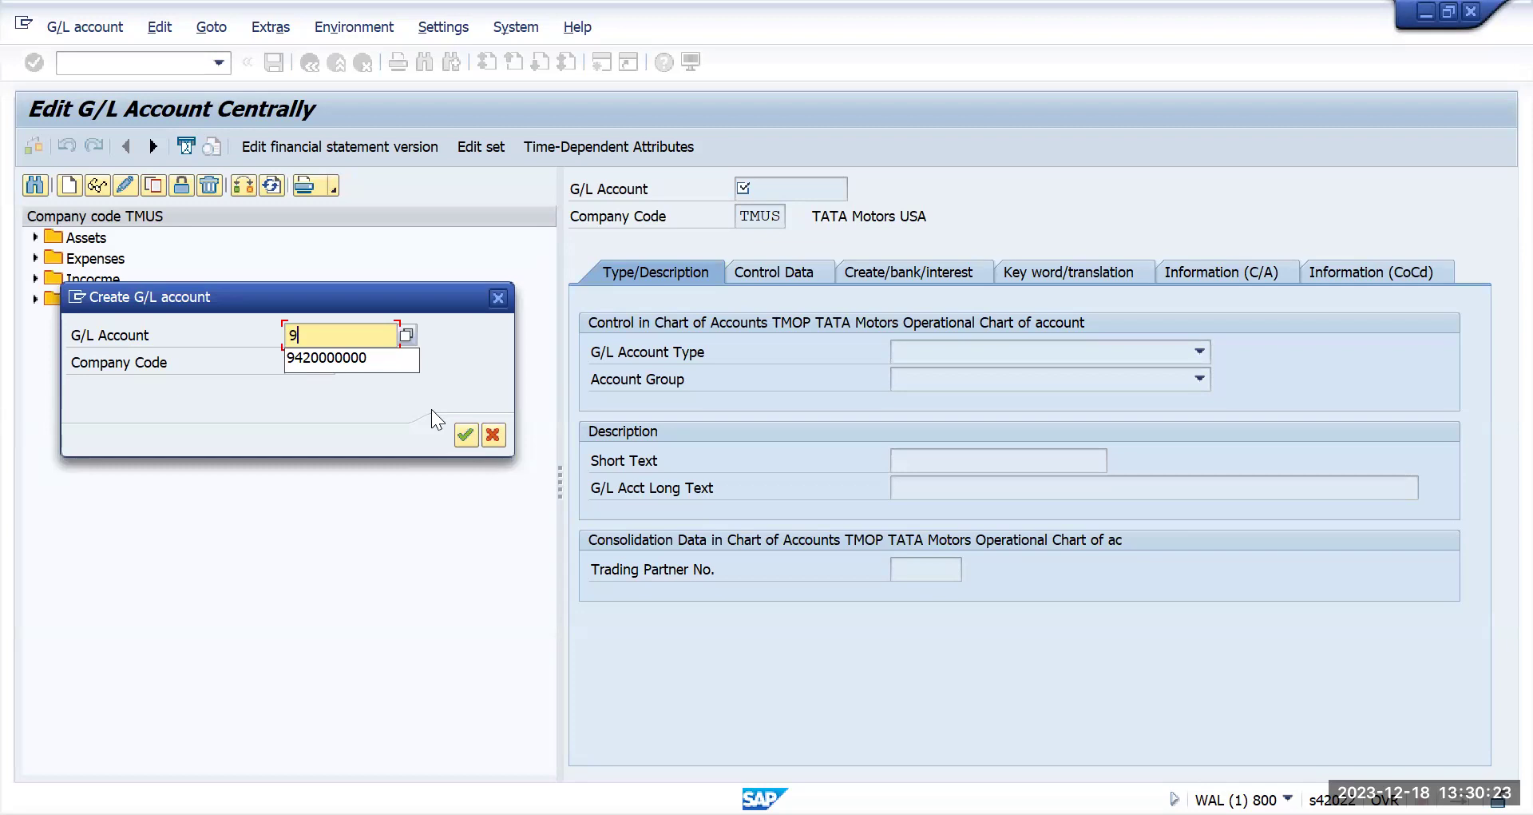
type("42")
left_click(289, 336)
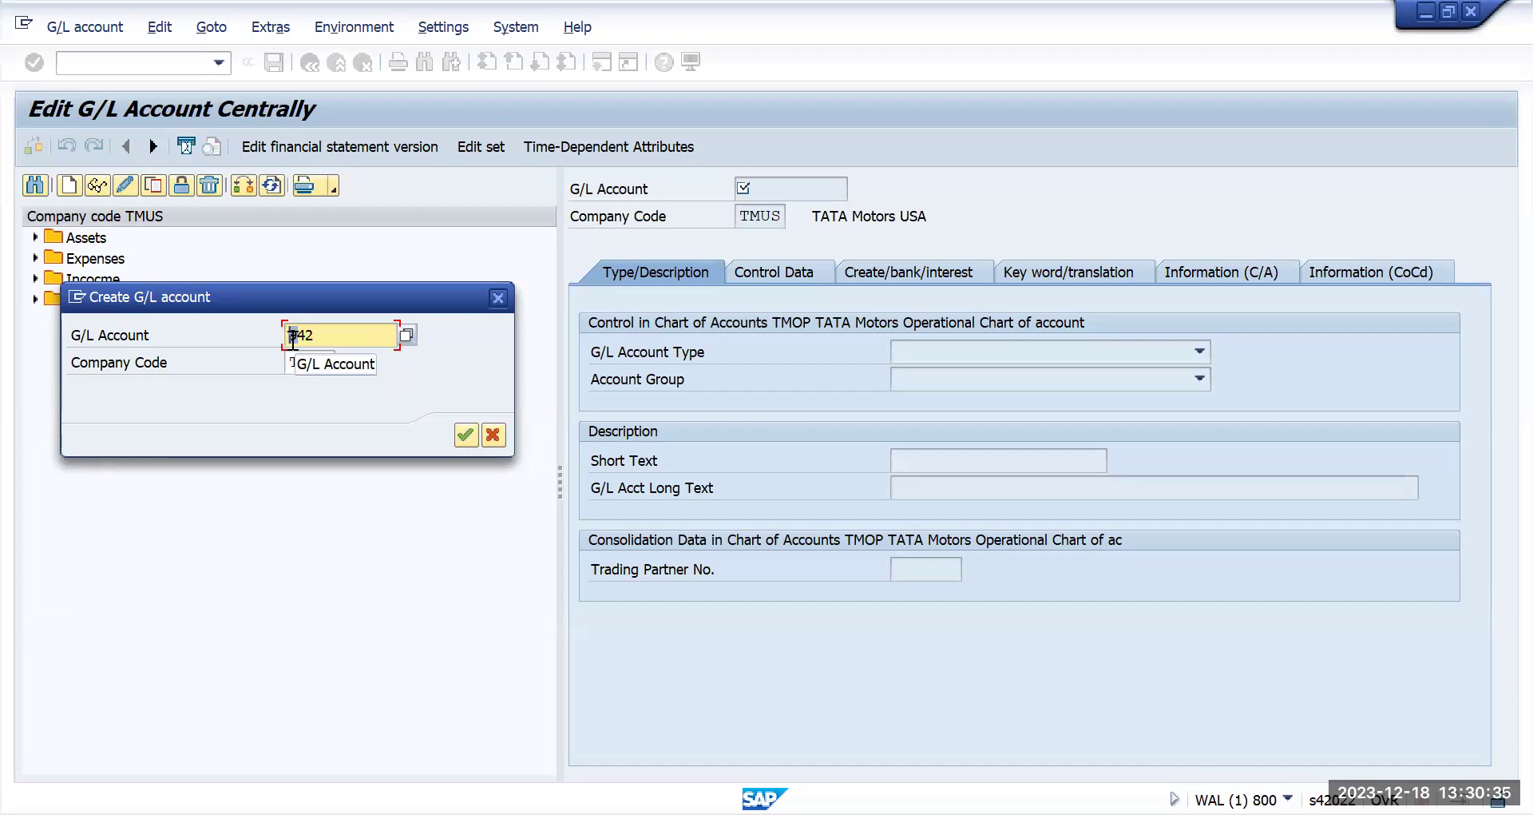
left_click_drag(295, 335, 315, 334)
left_click(314, 335)
type("0000")
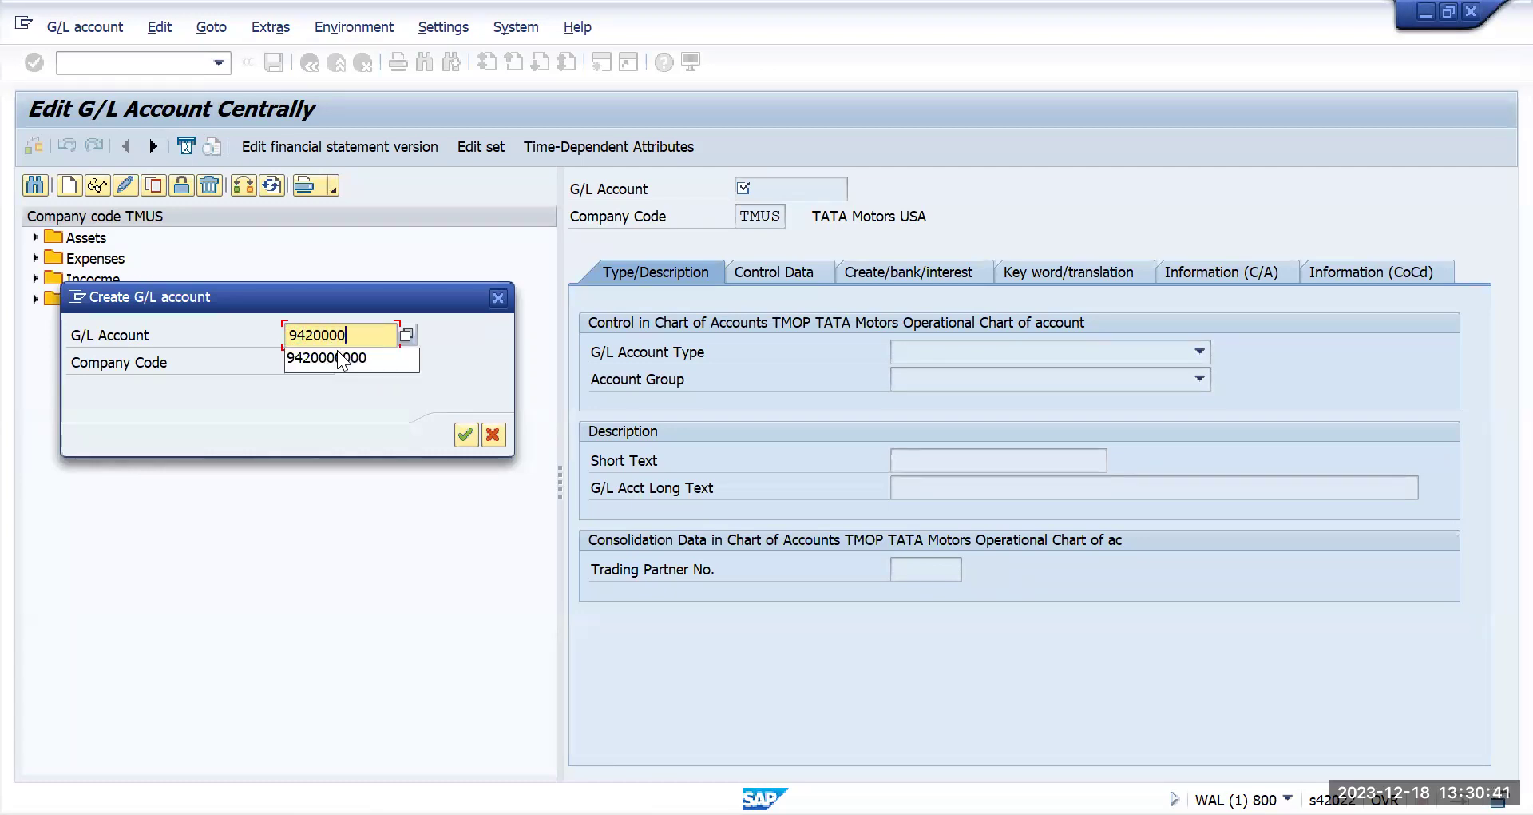
type("000")
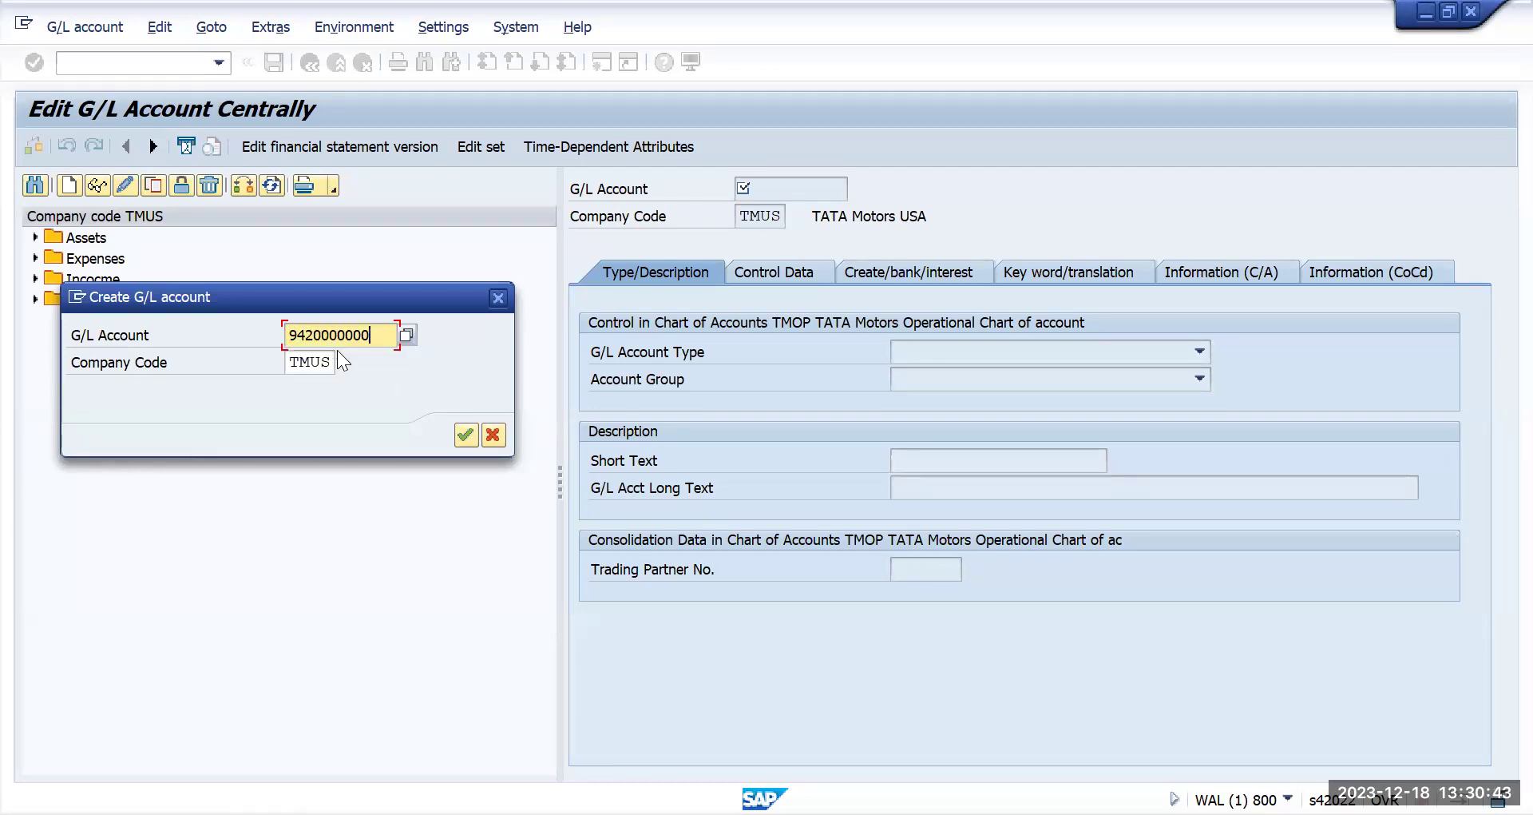
key("Return")
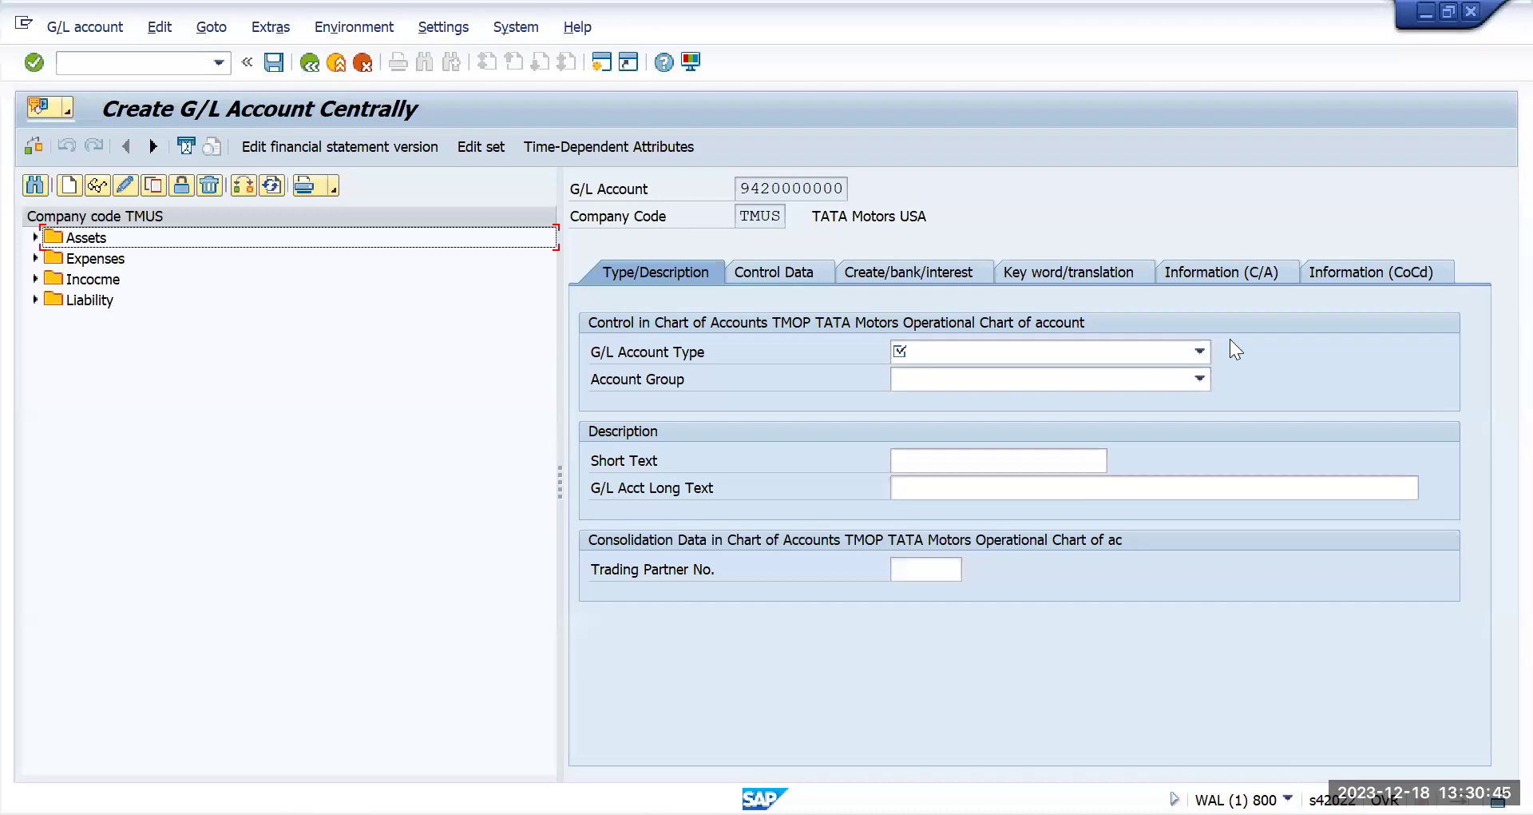
left_click(1200, 351)
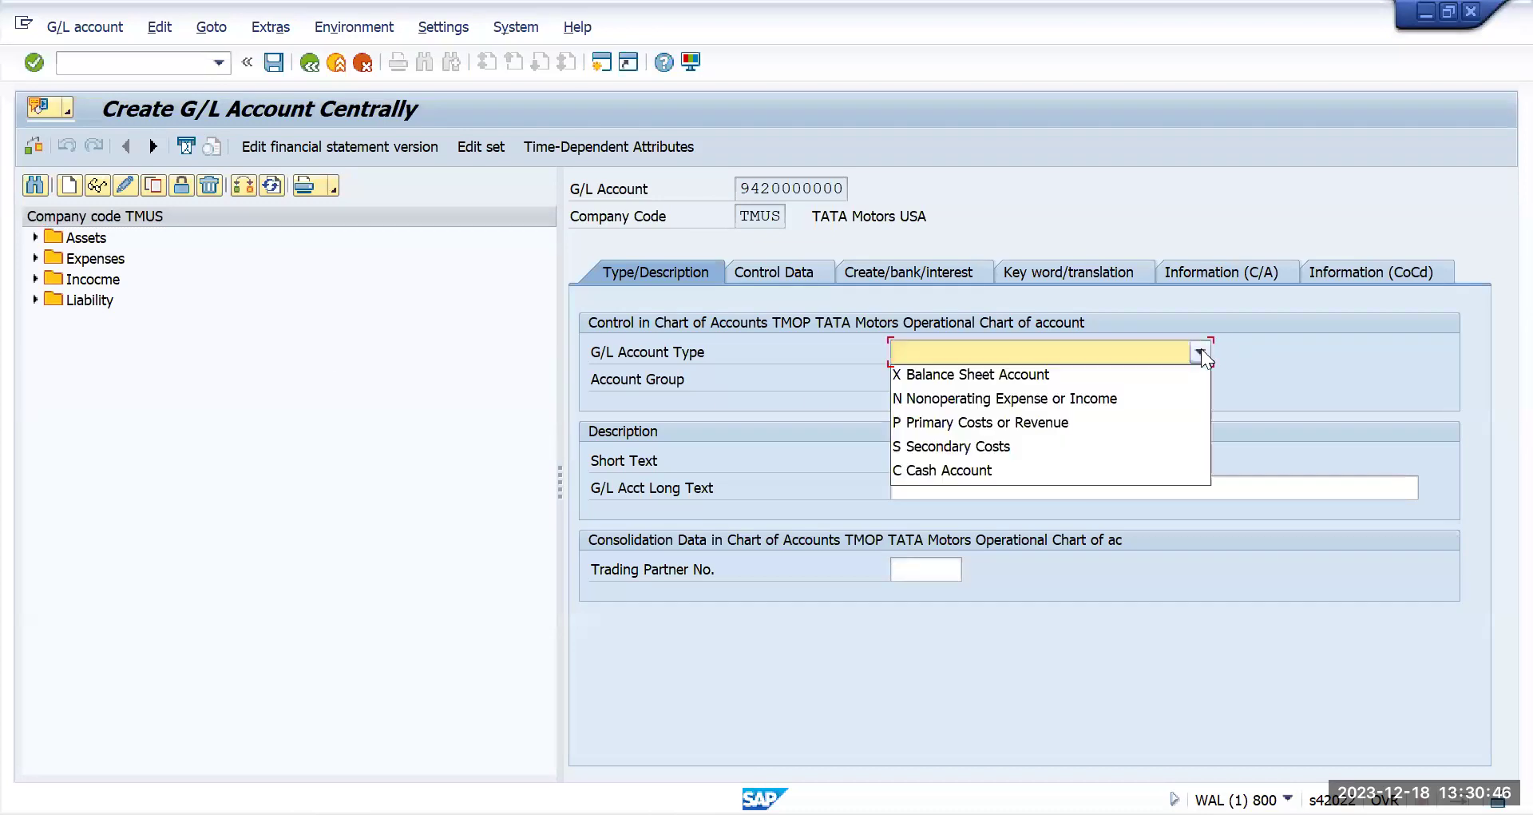
left_click(991, 447)
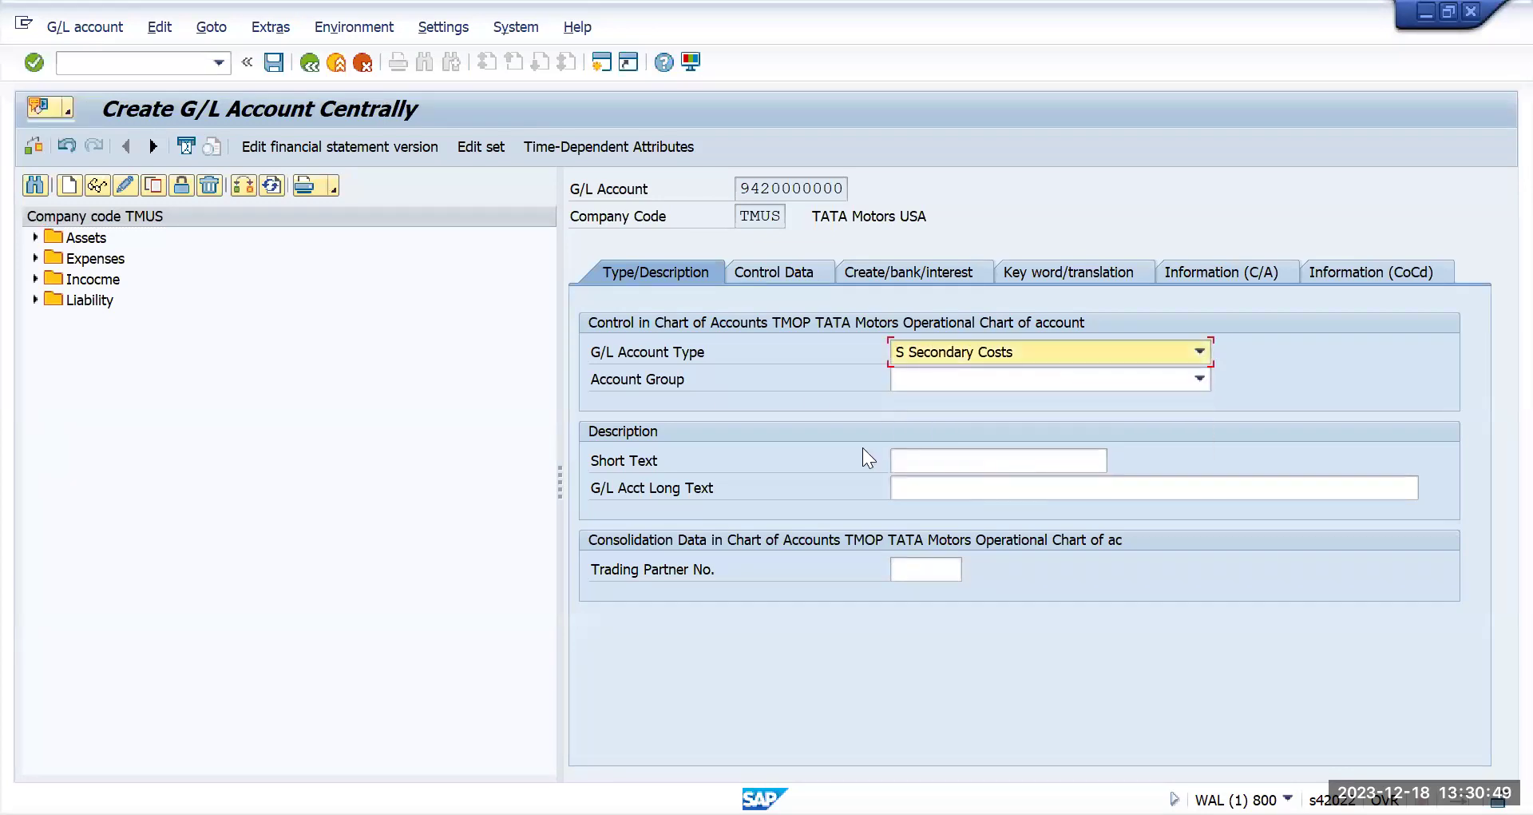
left_click(1057, 376)
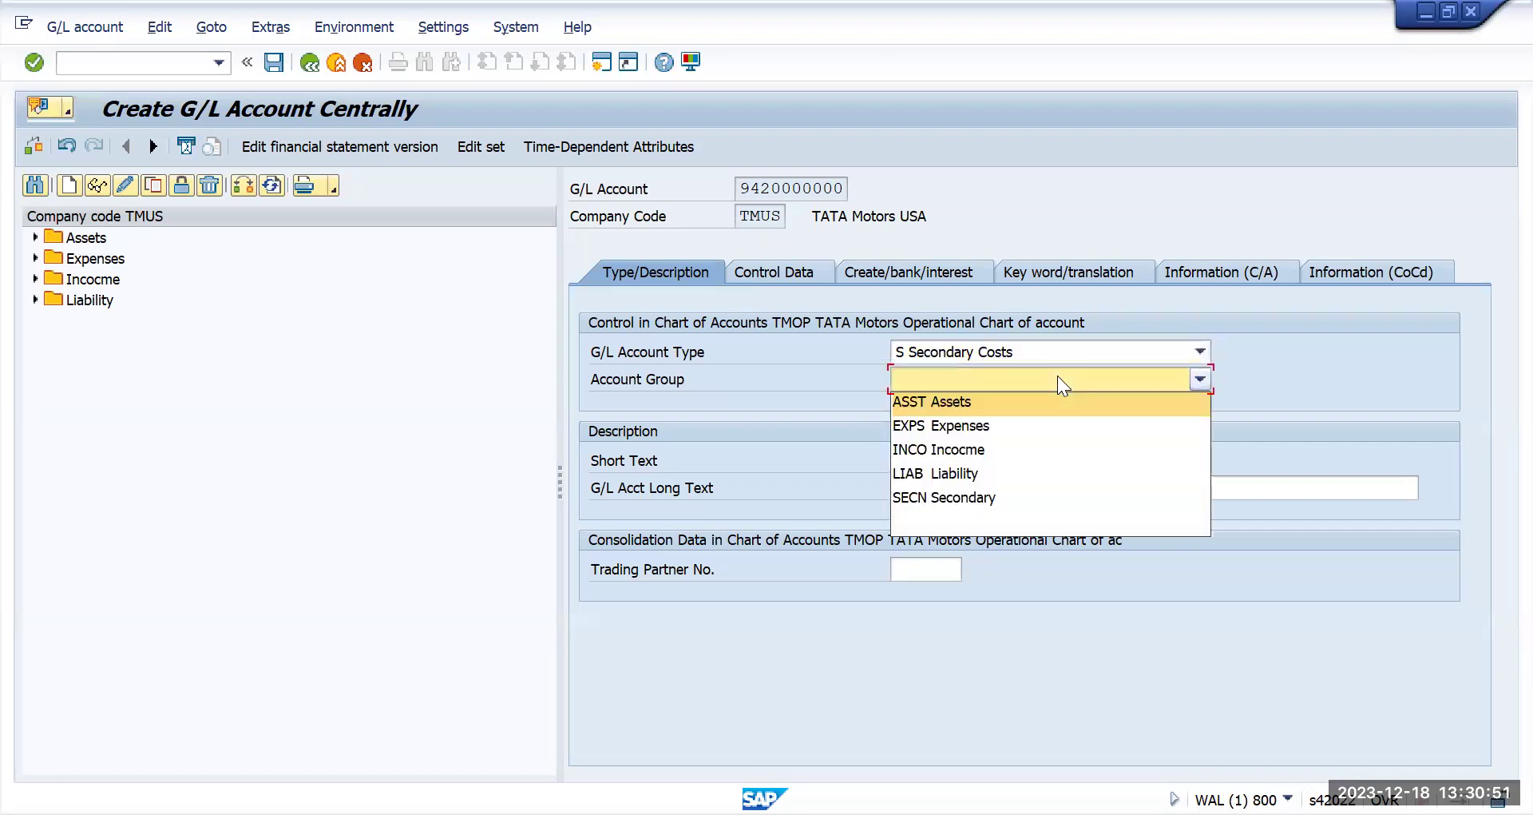
left_click(971, 496)
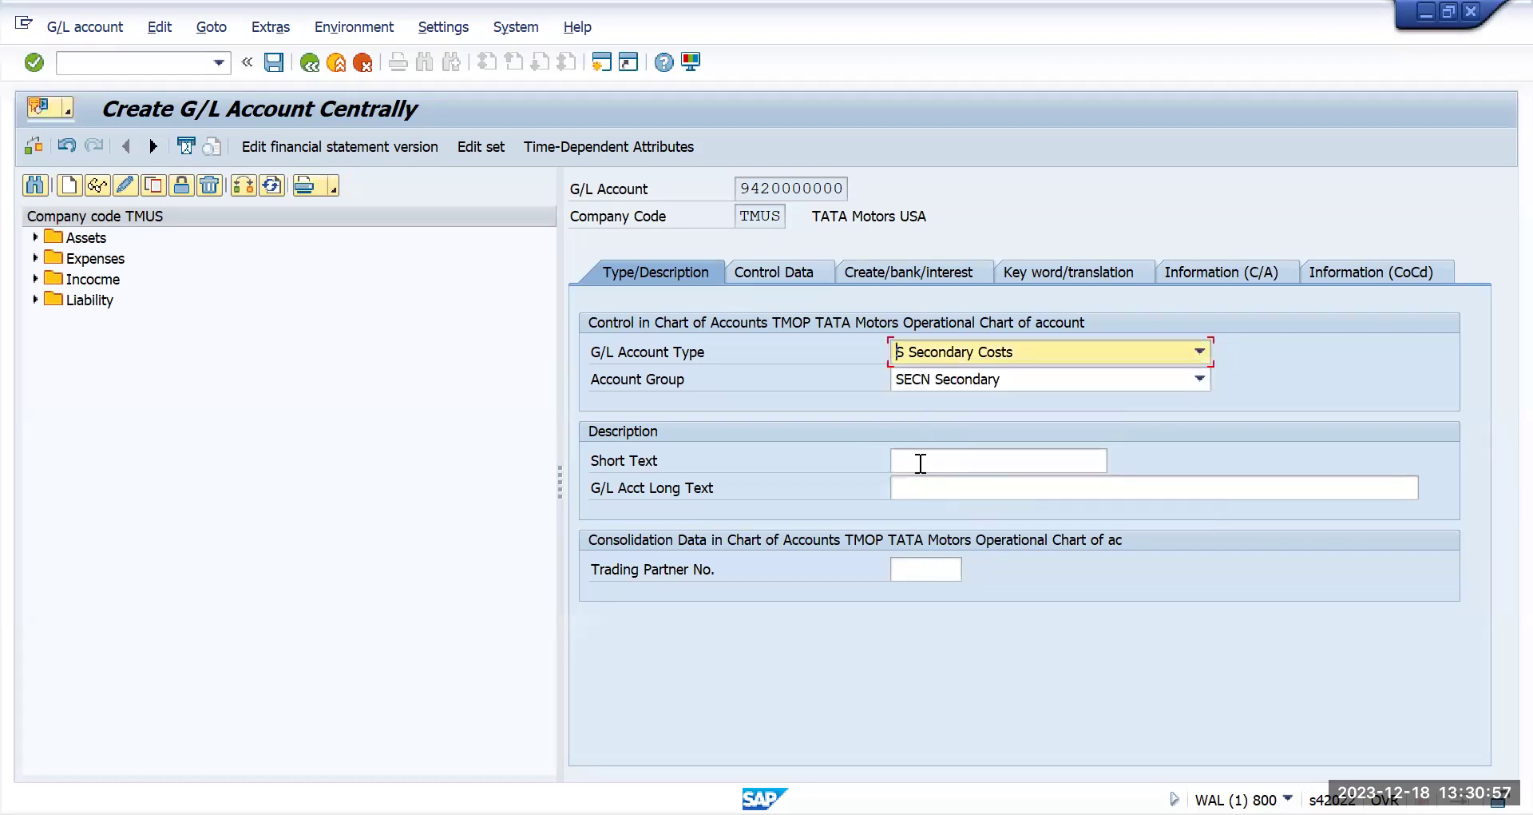
left_click(986, 461)
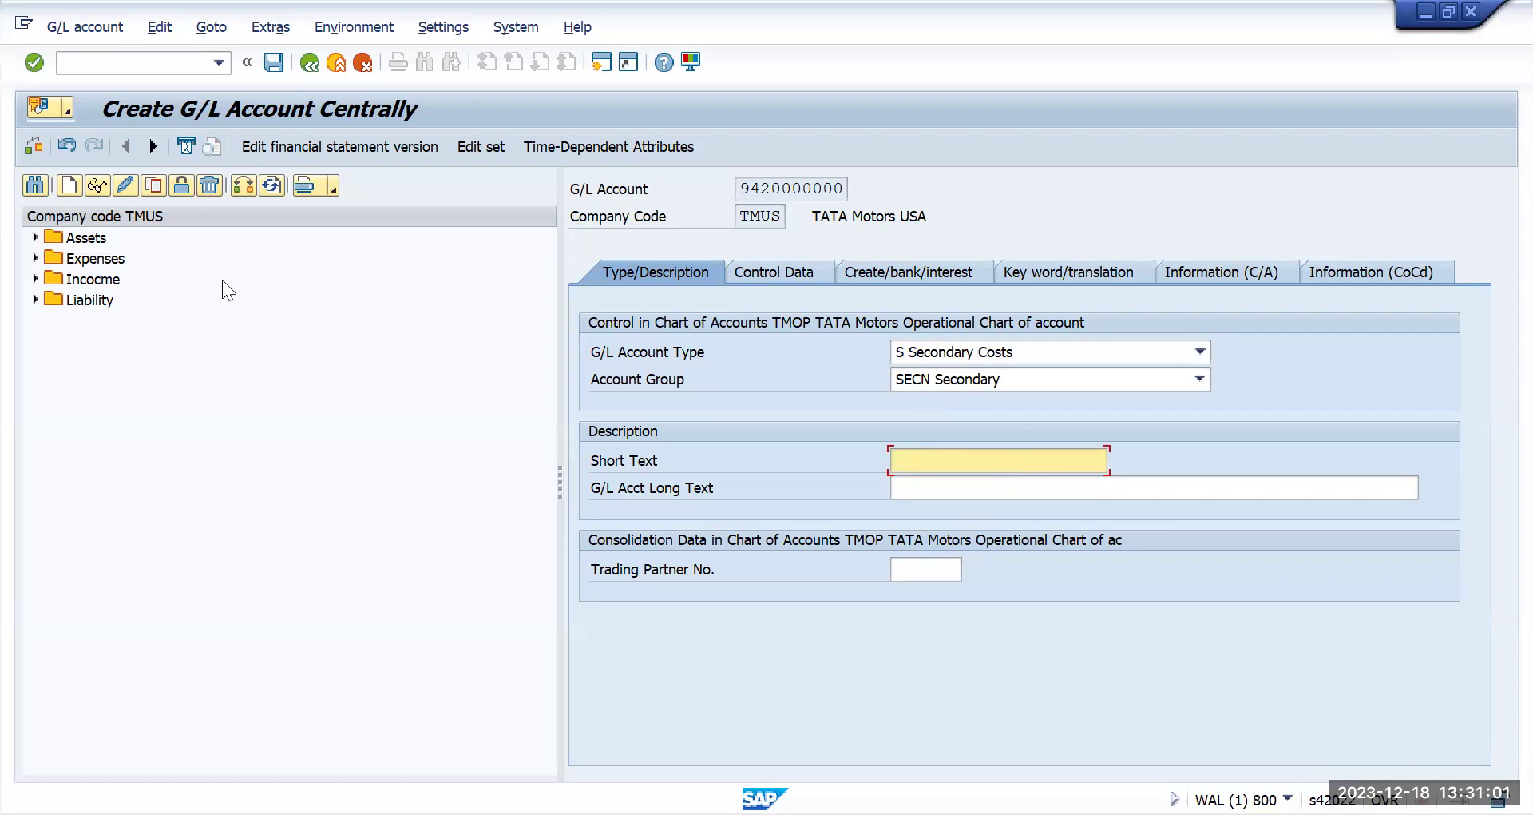
left_click(748, 186)
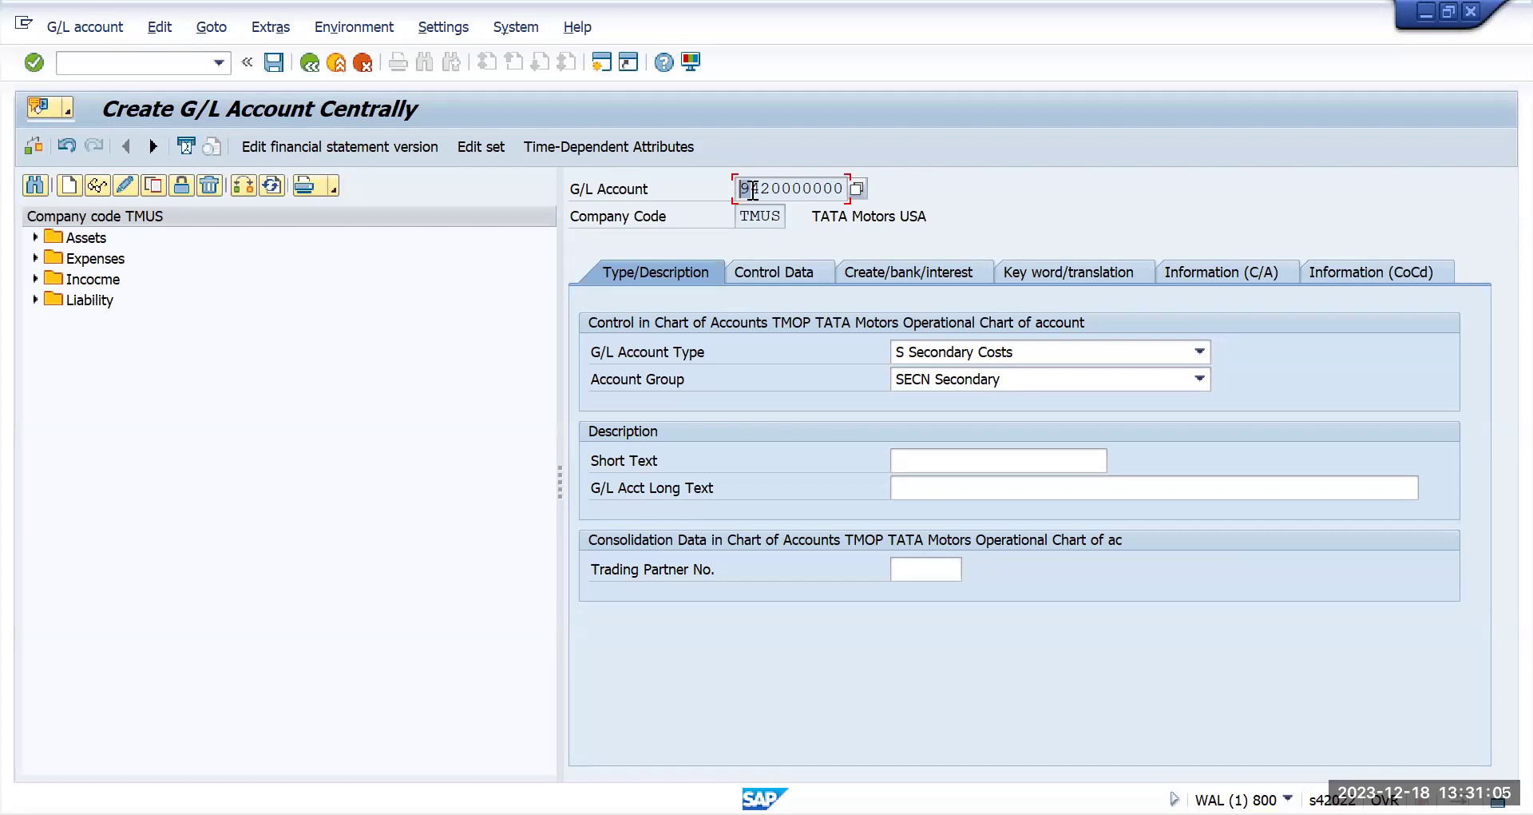
left_click_drag(752, 188, 772, 188)
Enter 'Assessement' as the short text and copy it into the G/L long text
left_click(930, 460)
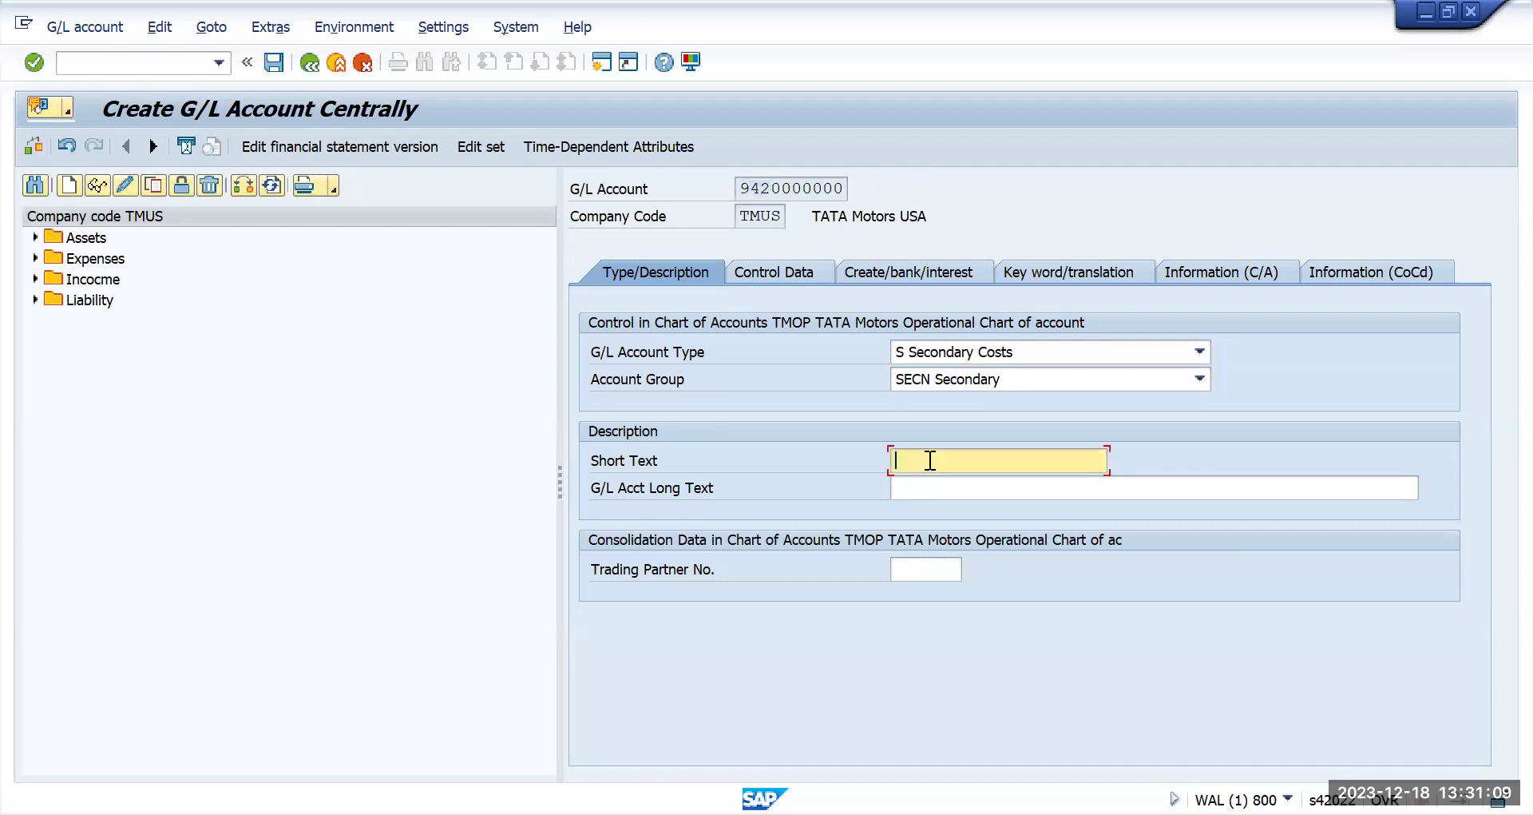
type("Assessement")
left_click(1012, 479)
left_click_drag(990, 468, 818, 459)
key("ctrl+c")
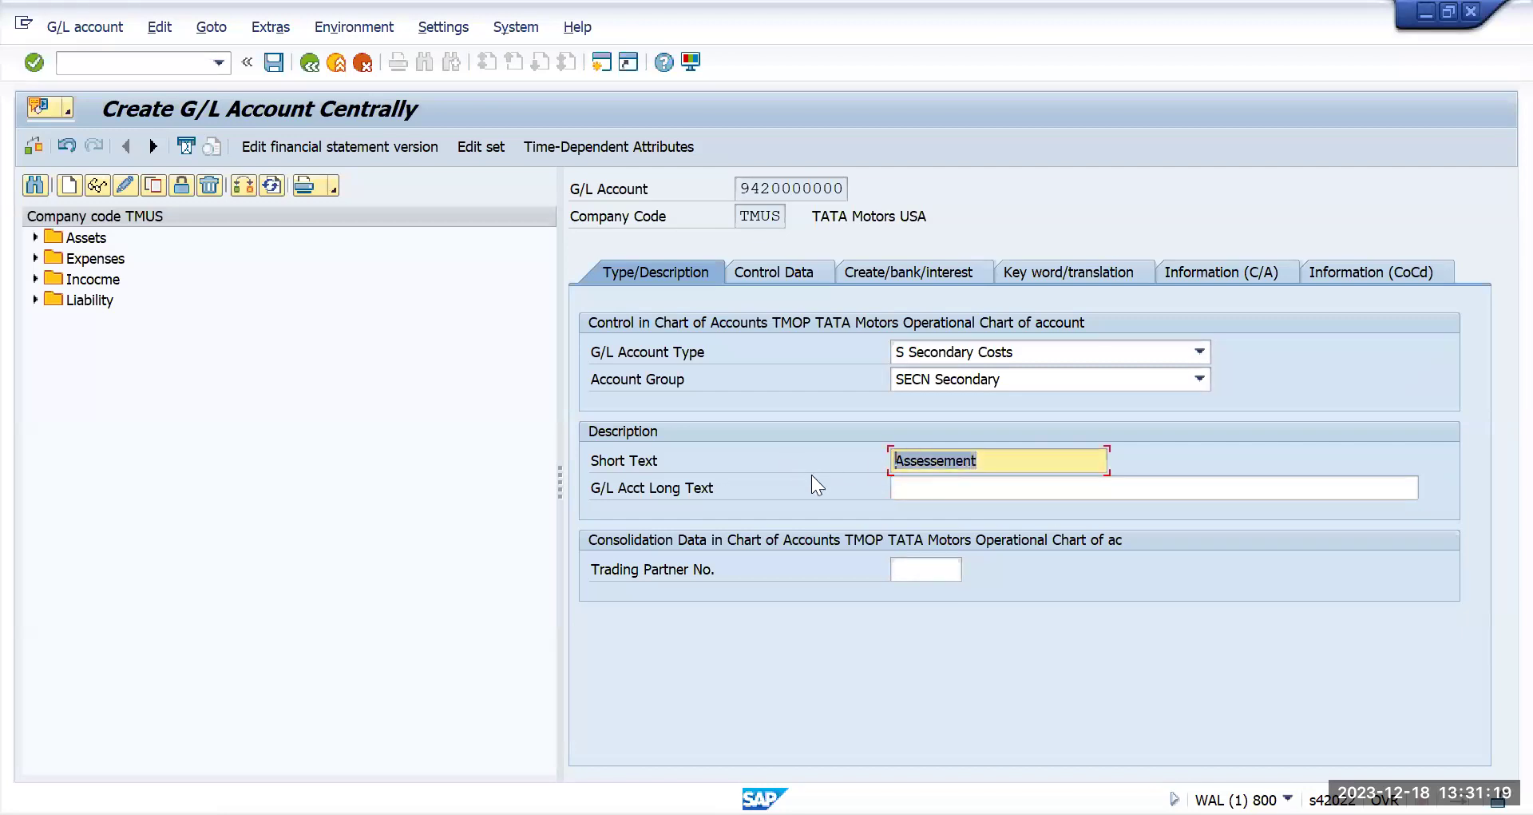
key("Left")
left_click(920, 494)
key("ctrl+v")
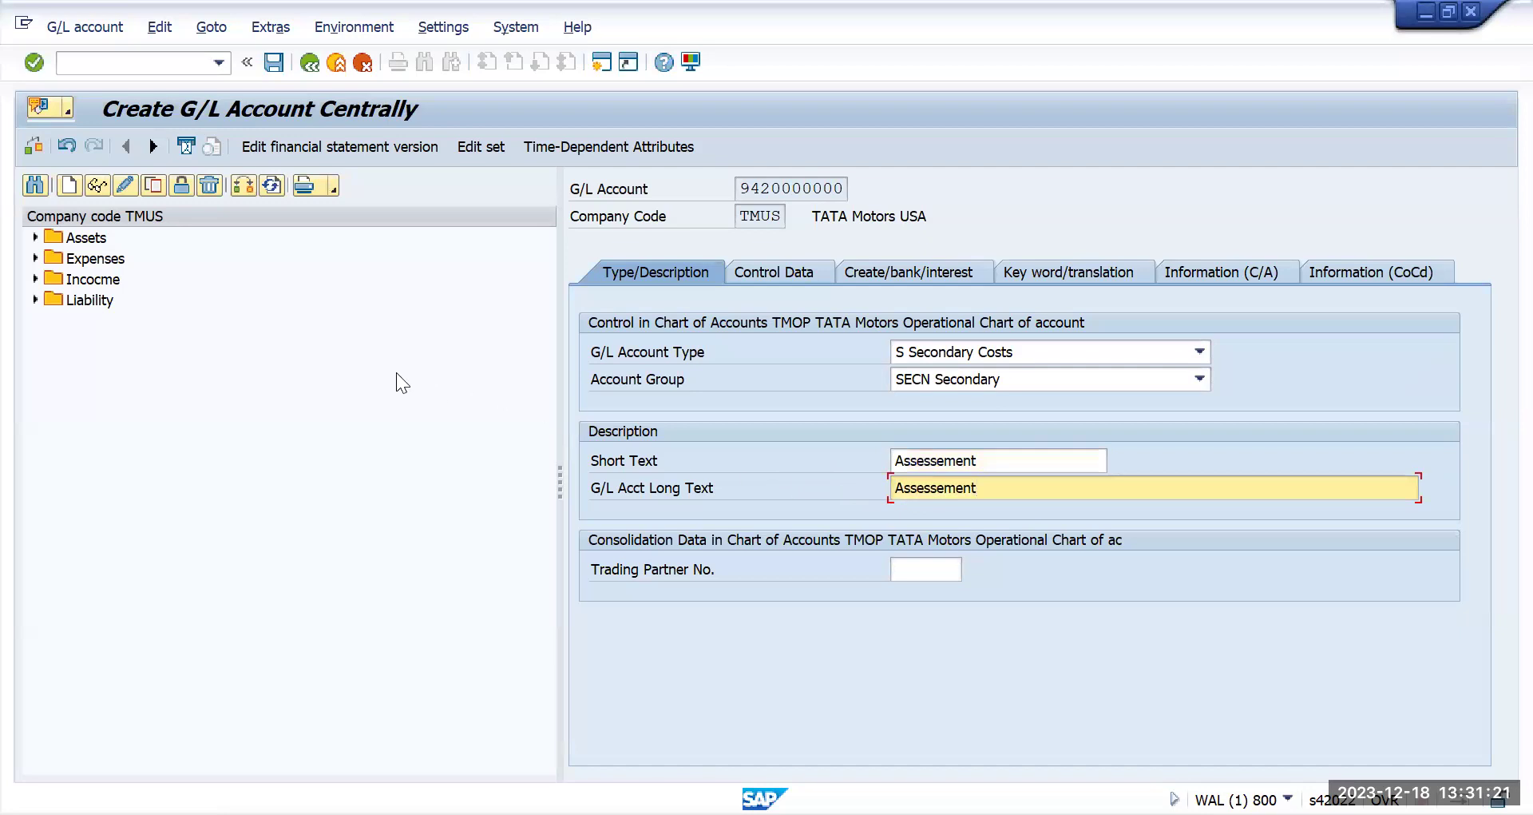
On the Control Data tab, set the account's sort key to 001
left_click(782, 275)
scroll(1117, 602, "down", 4)
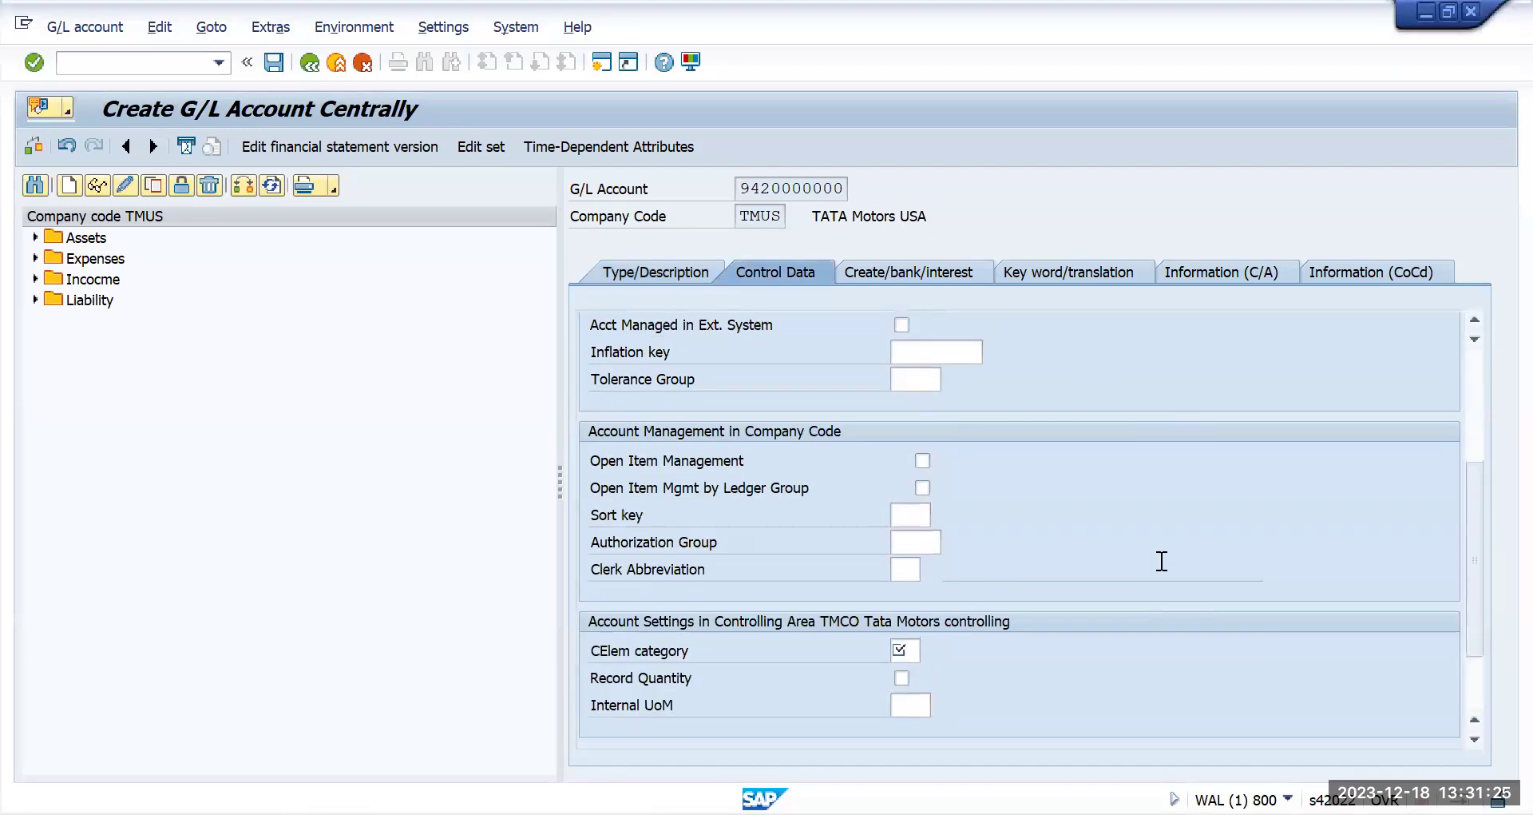
scroll(905, 571, "up", 4)
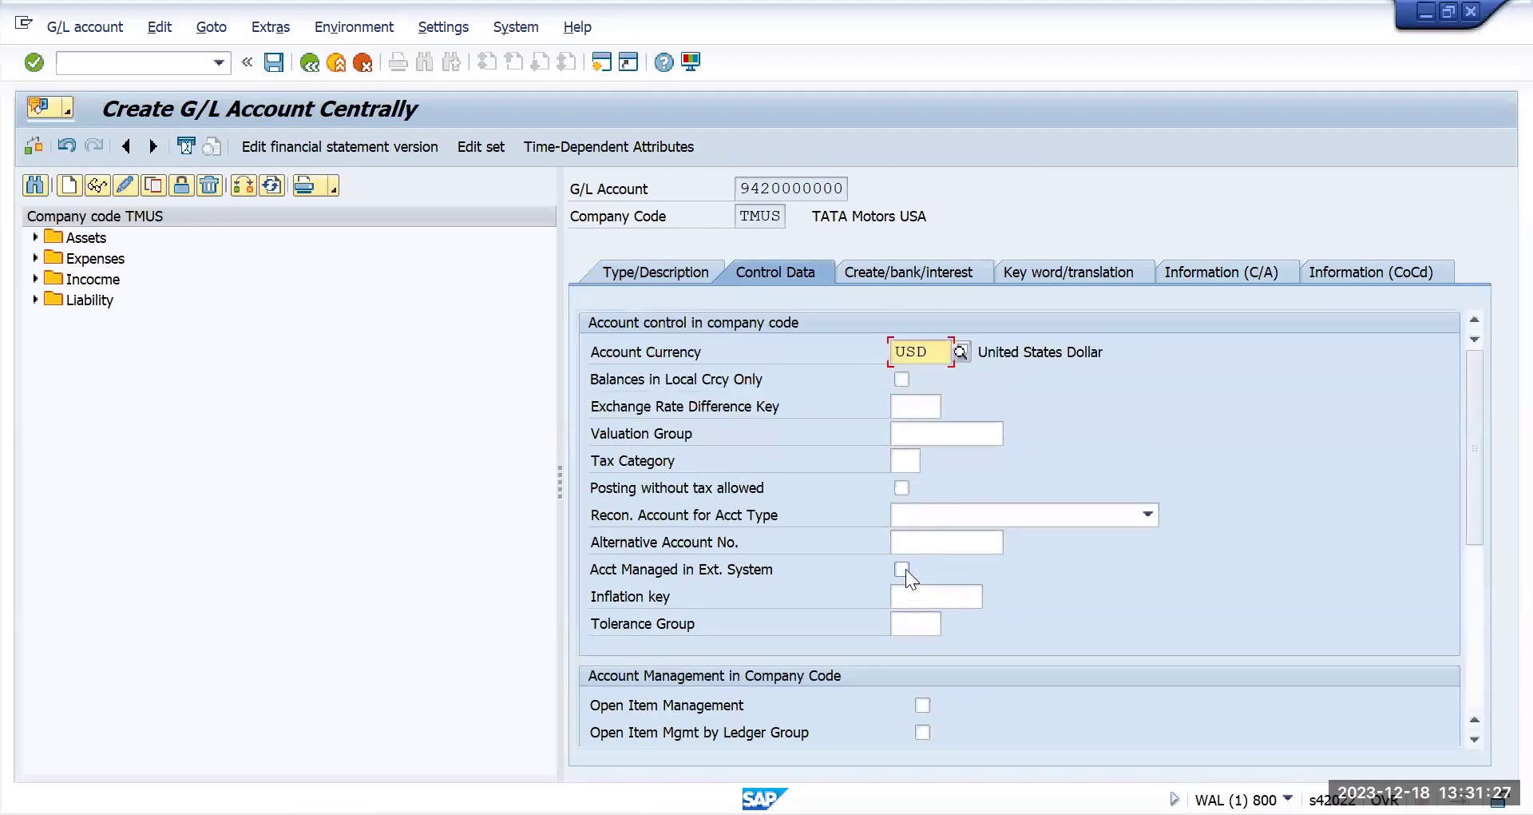
scroll(958, 616, "down", 1)
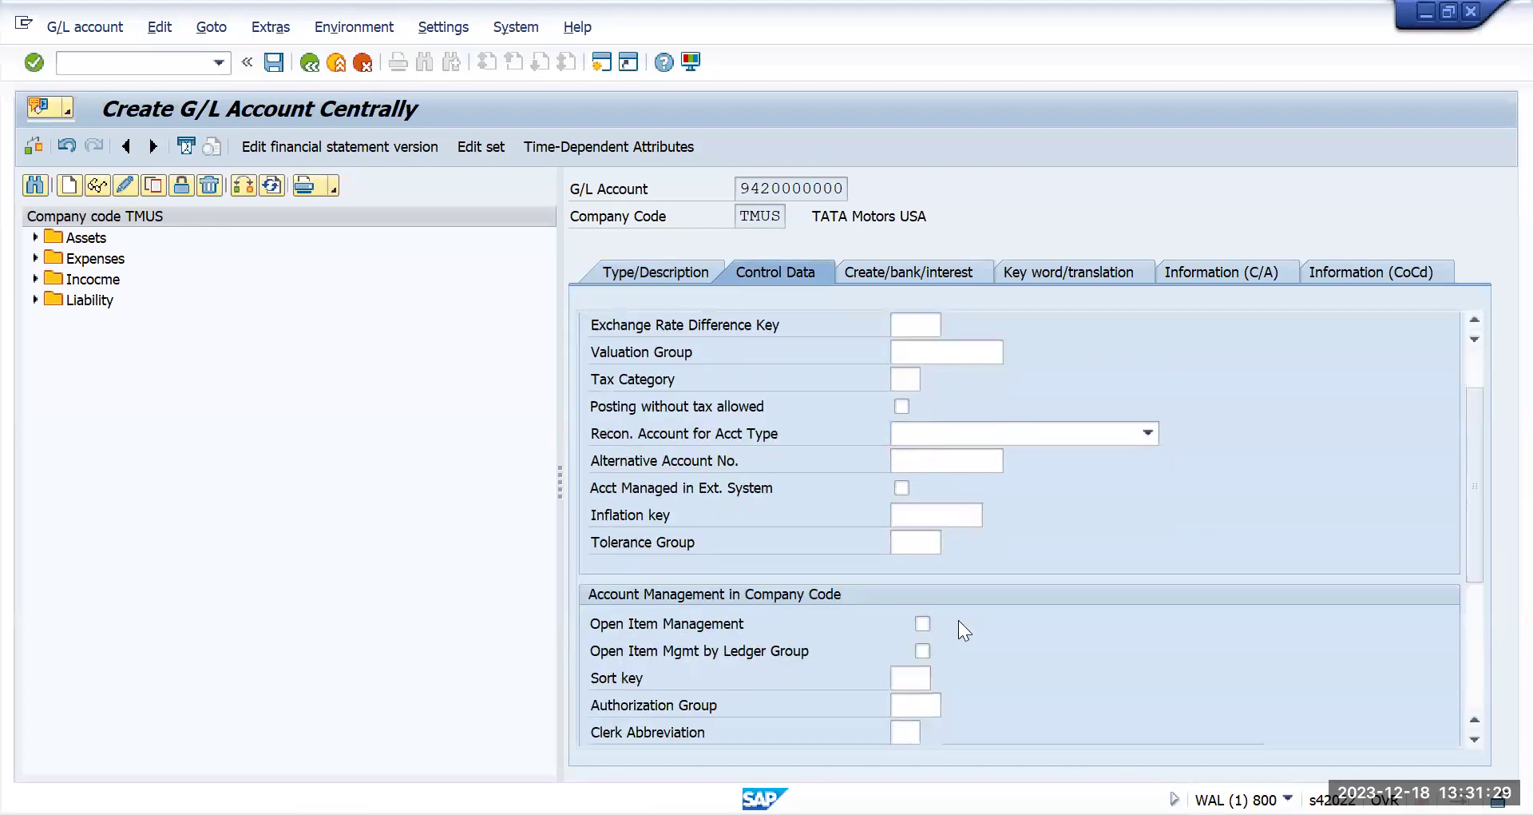
scroll(935, 623, "down", 2)
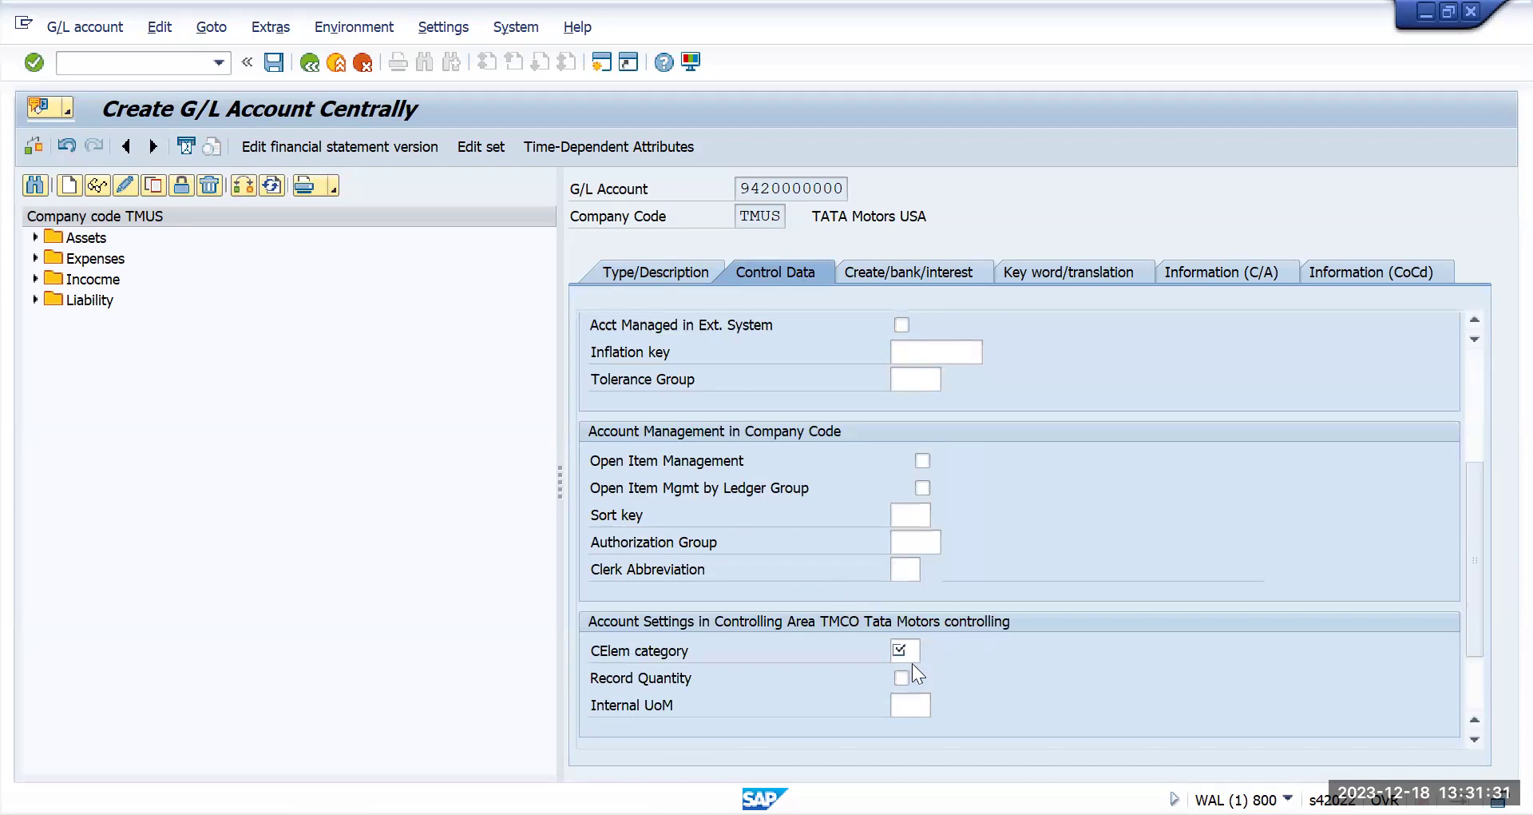
left_click(915, 515)
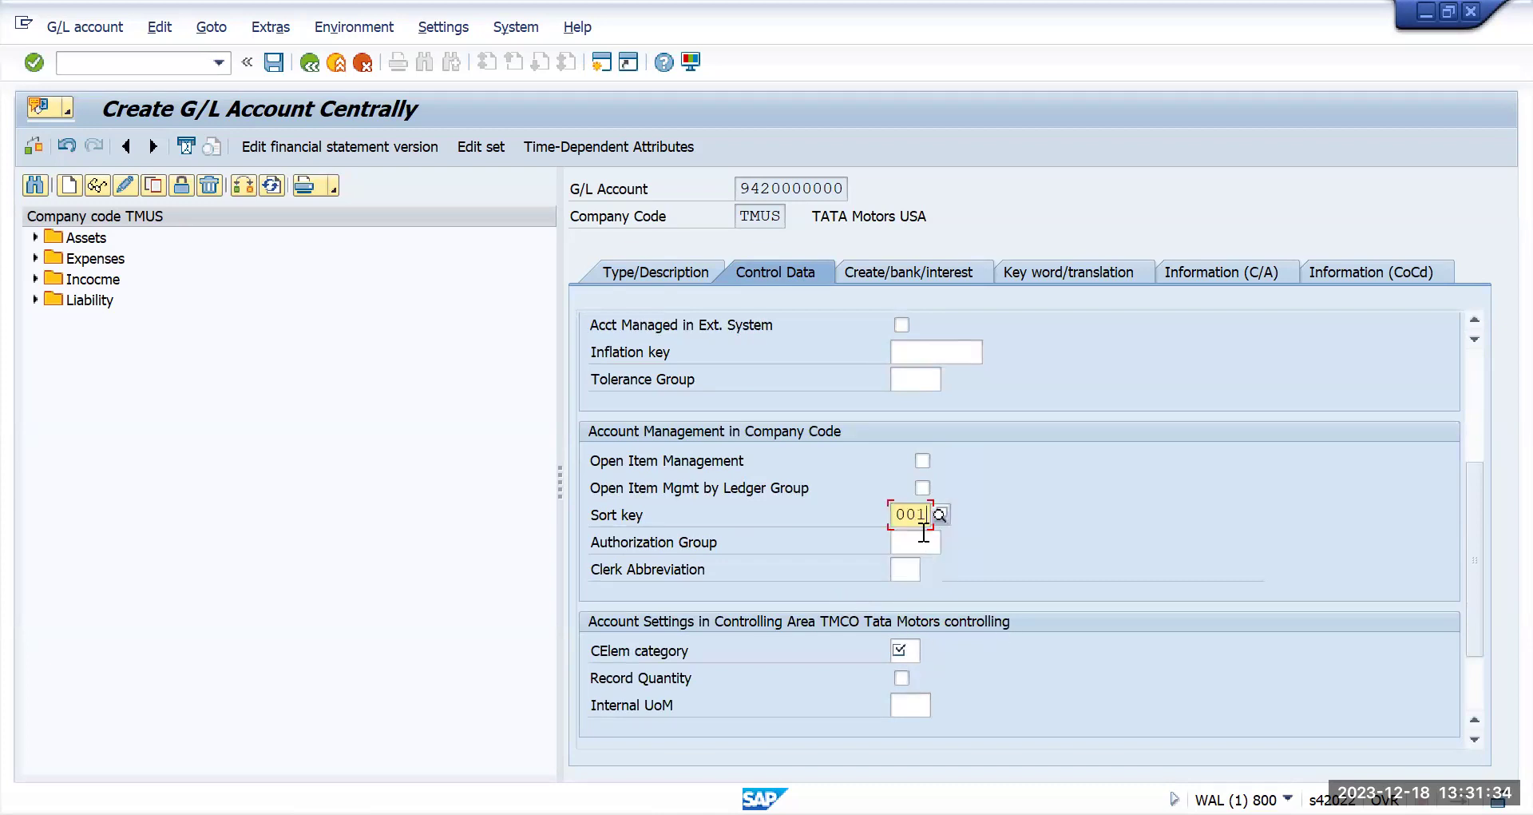
left_click(907, 650)
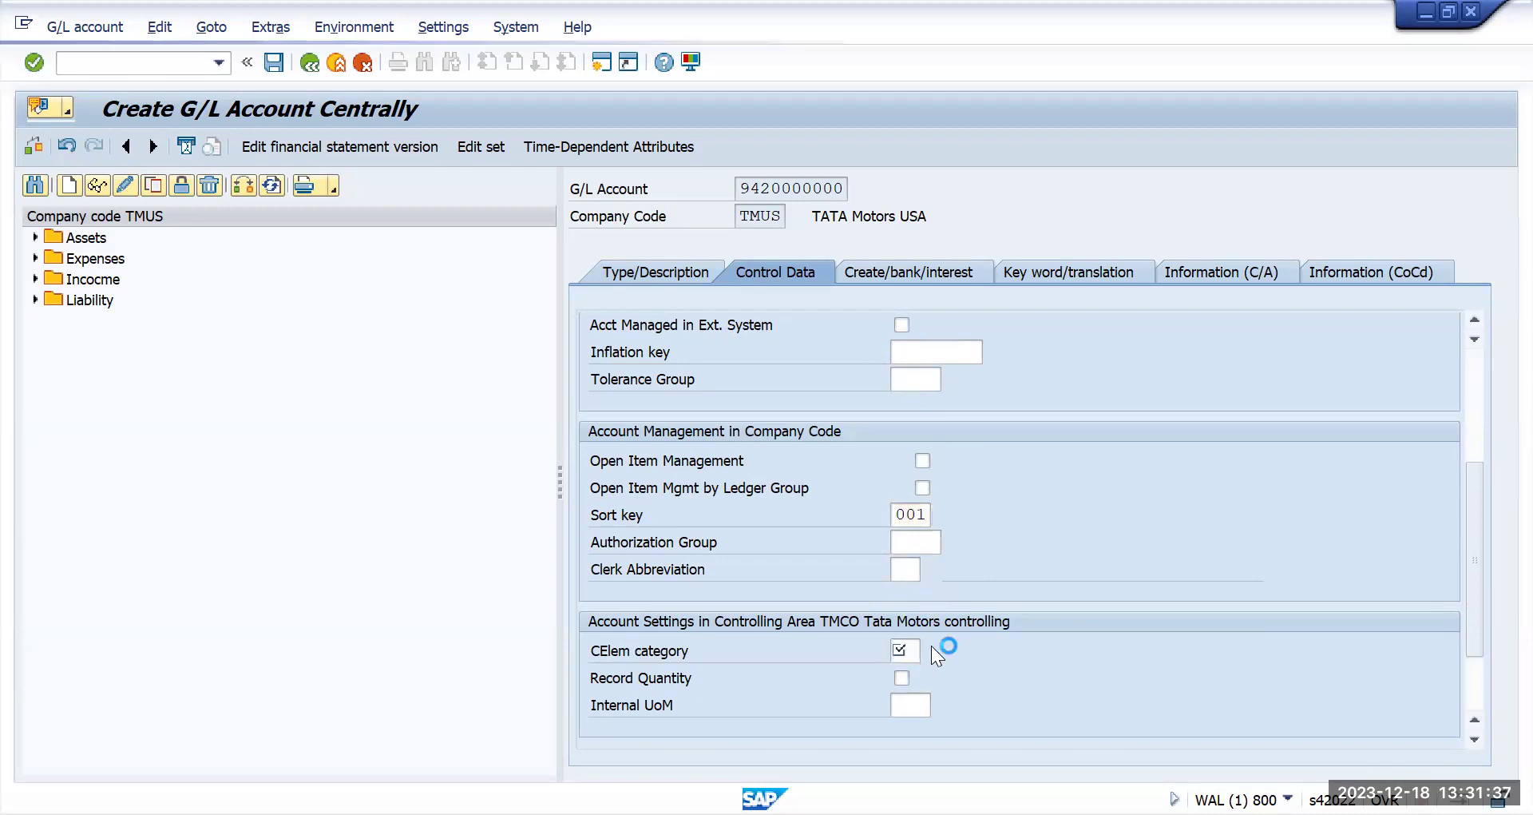
Browse the cost element category hit list, comparing categories 21, 42, 43, 50 and Earned value
left_click(931, 647)
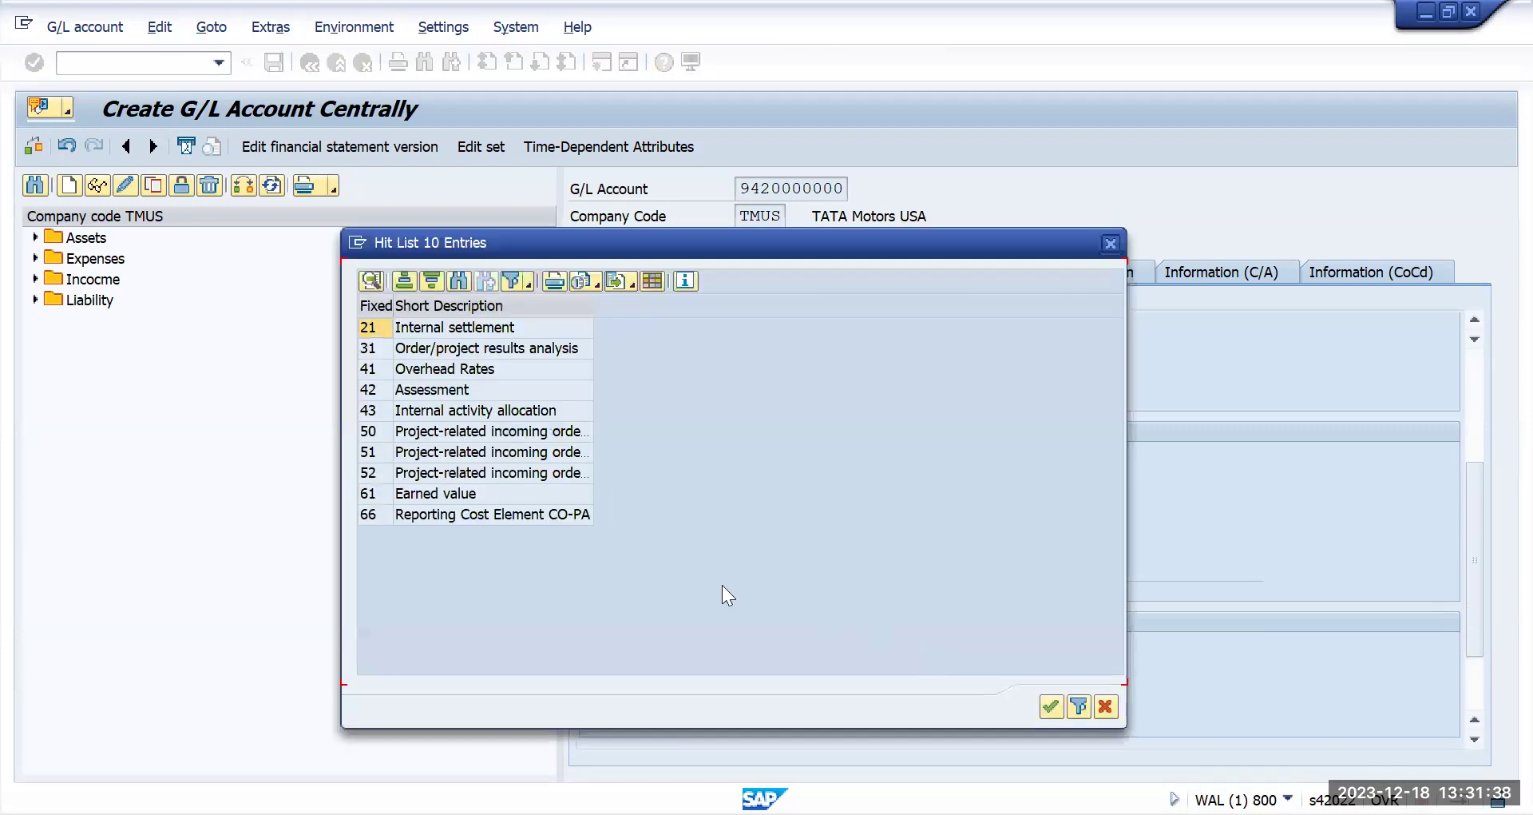
left_click(452, 391)
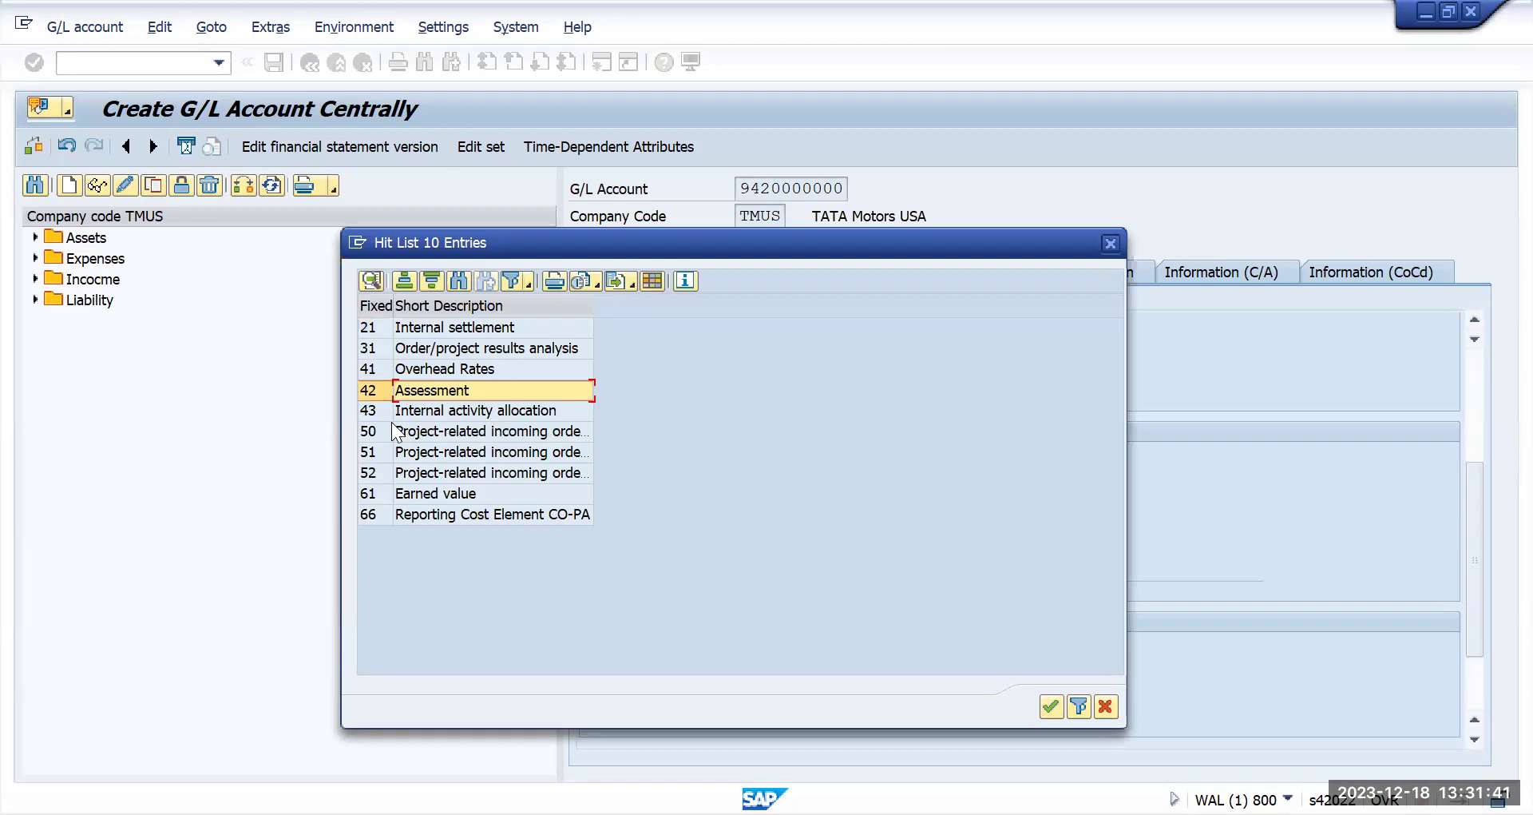
left_click(374, 328)
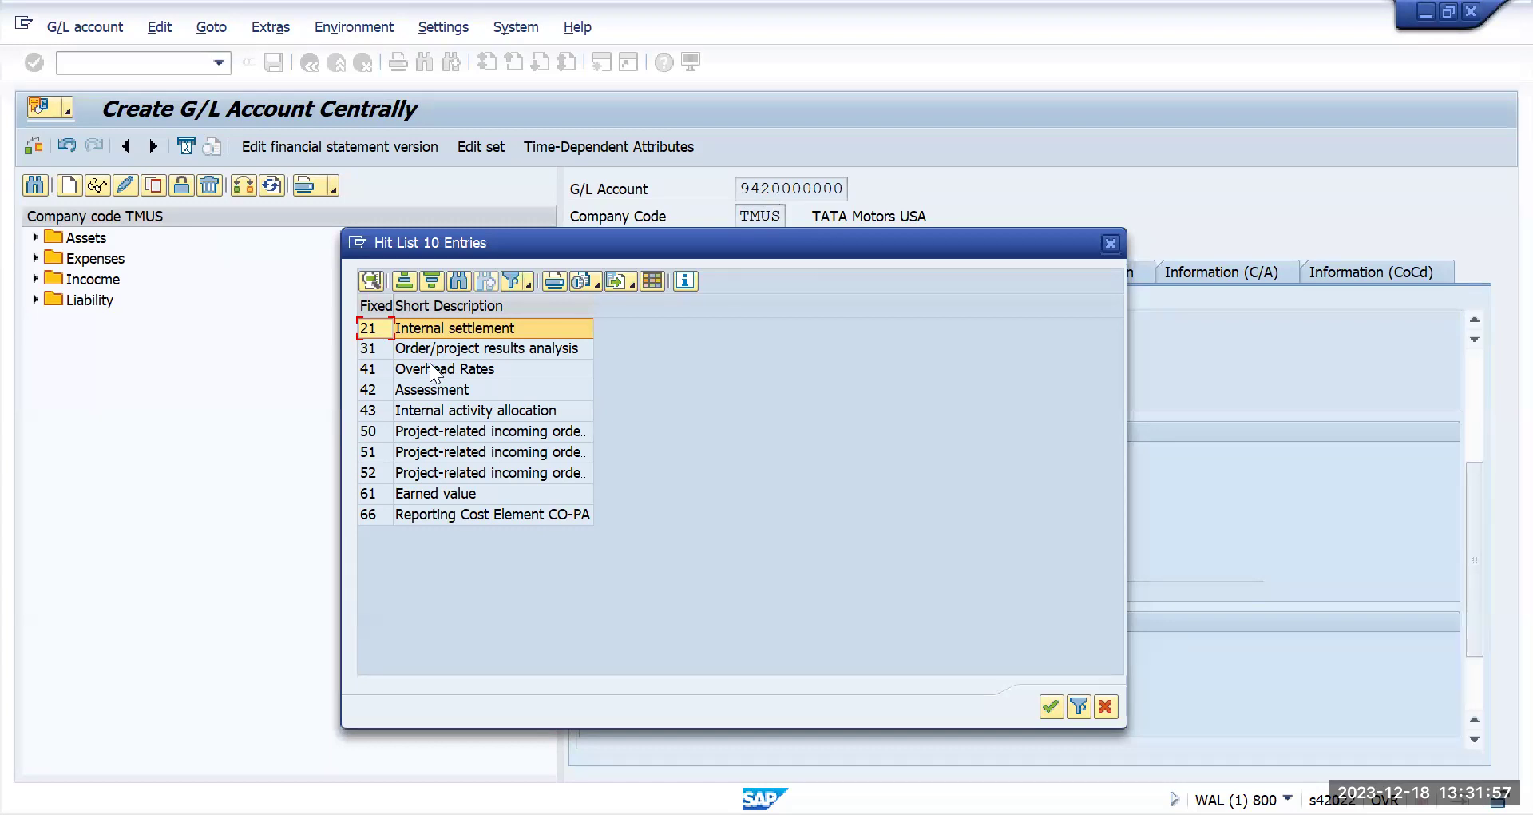
left_click(413, 391)
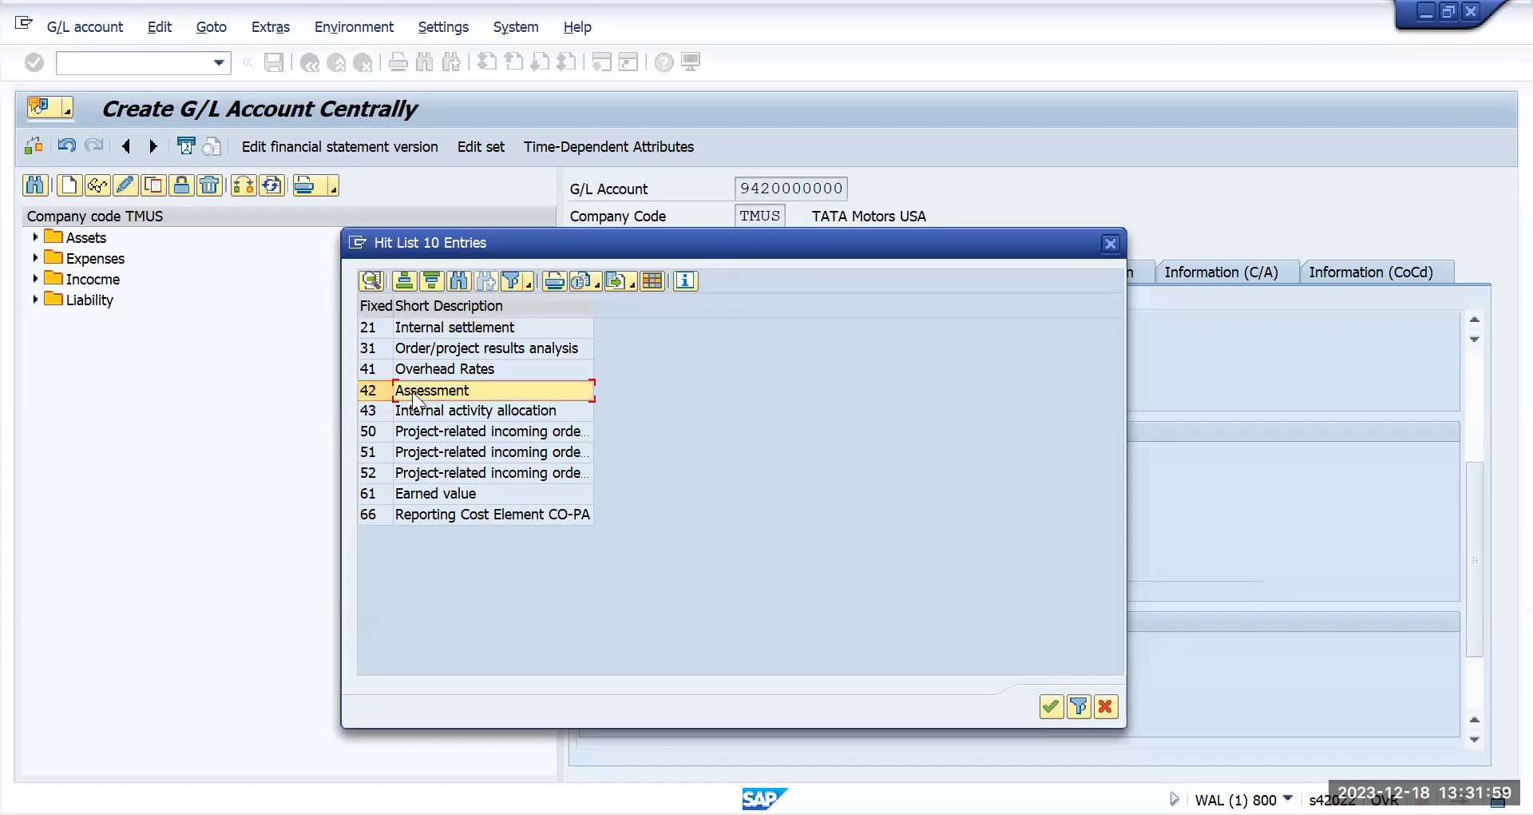
left_click(417, 411)
left_click(414, 435)
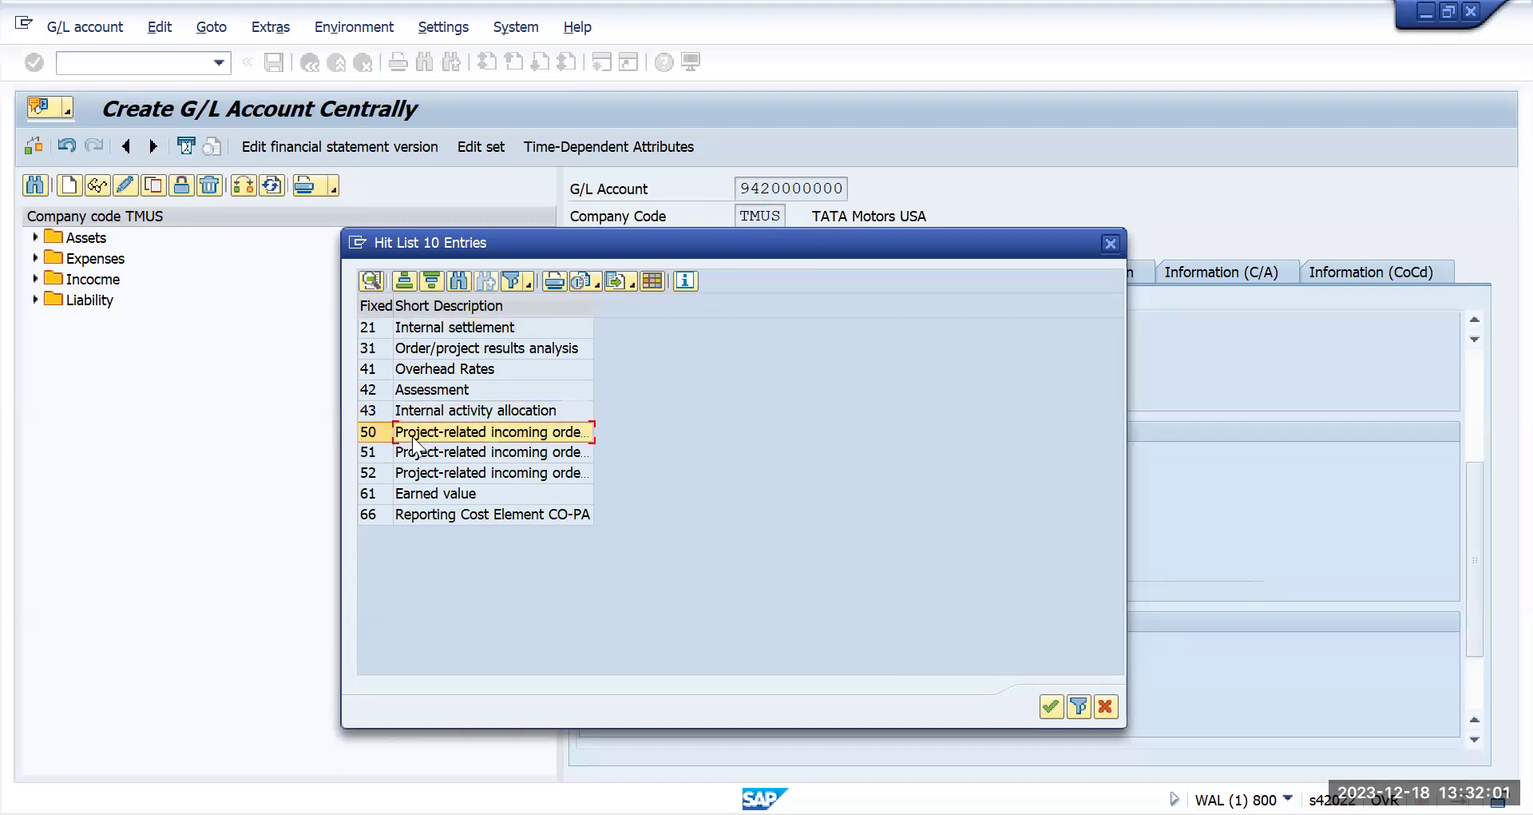
left_click(419, 386)
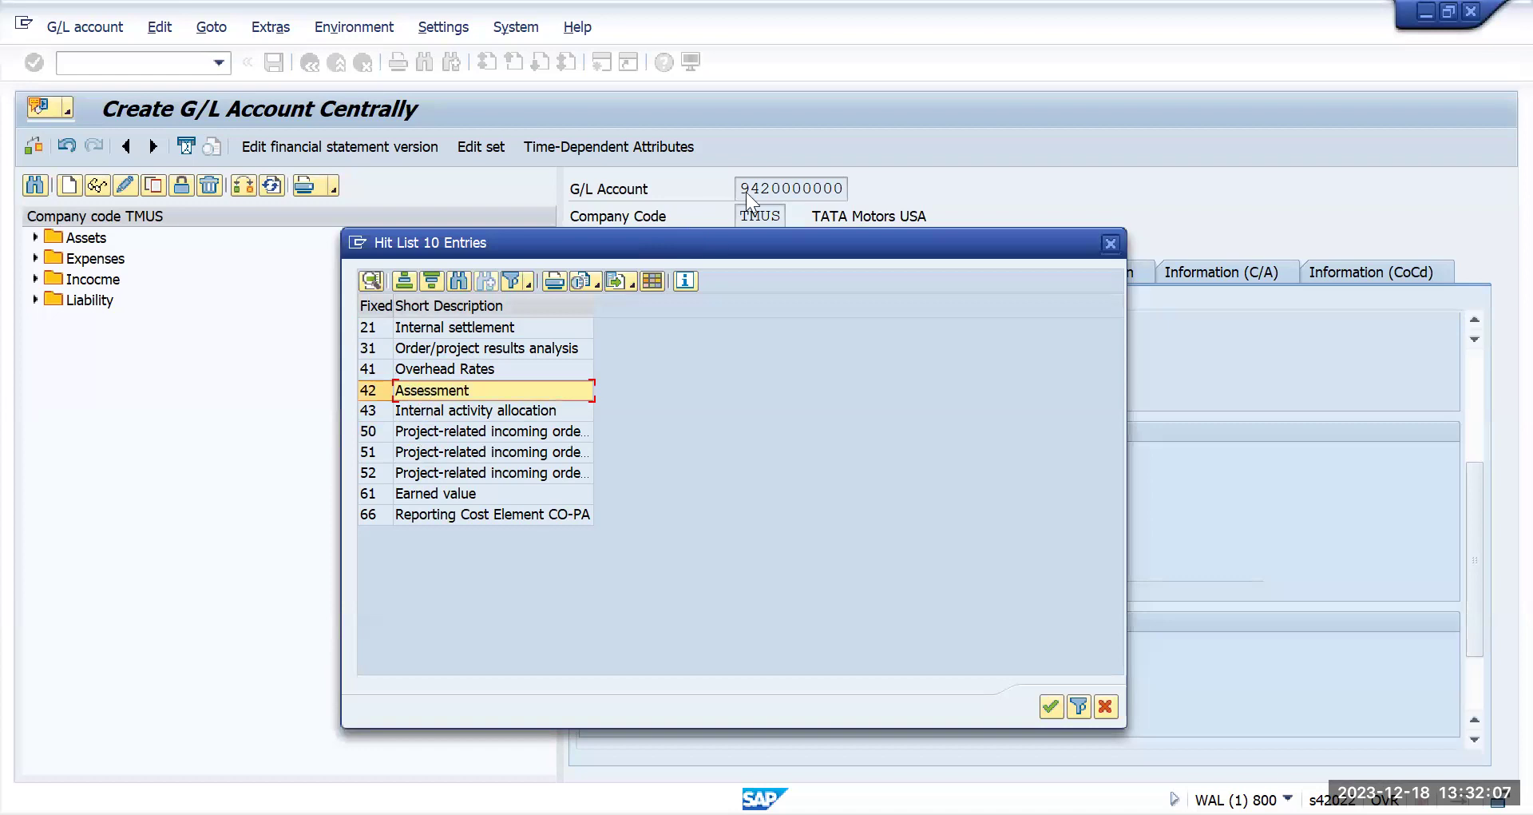
left_click(459, 326)
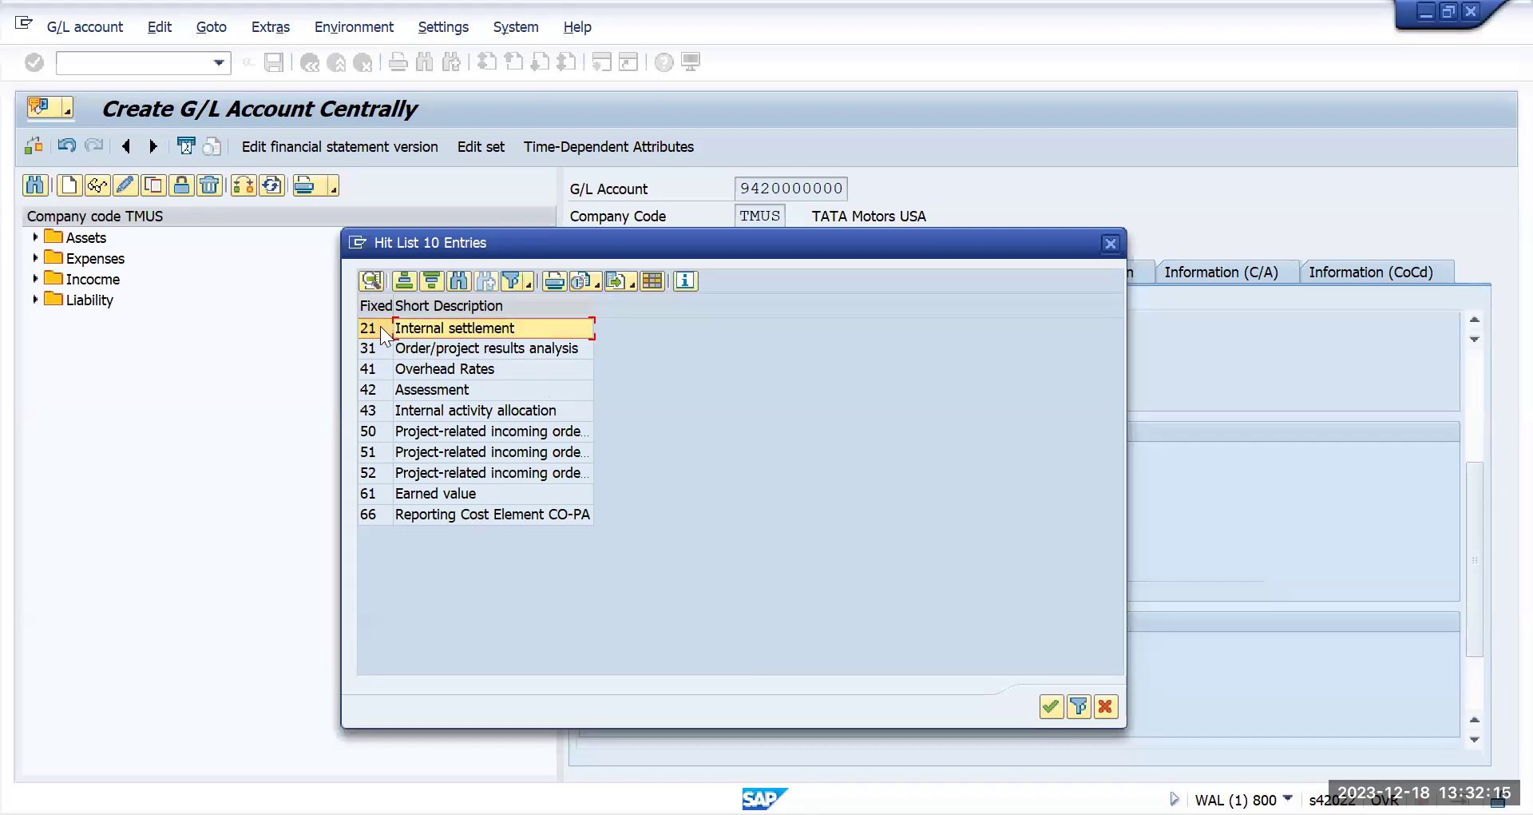
left_click(454, 492)
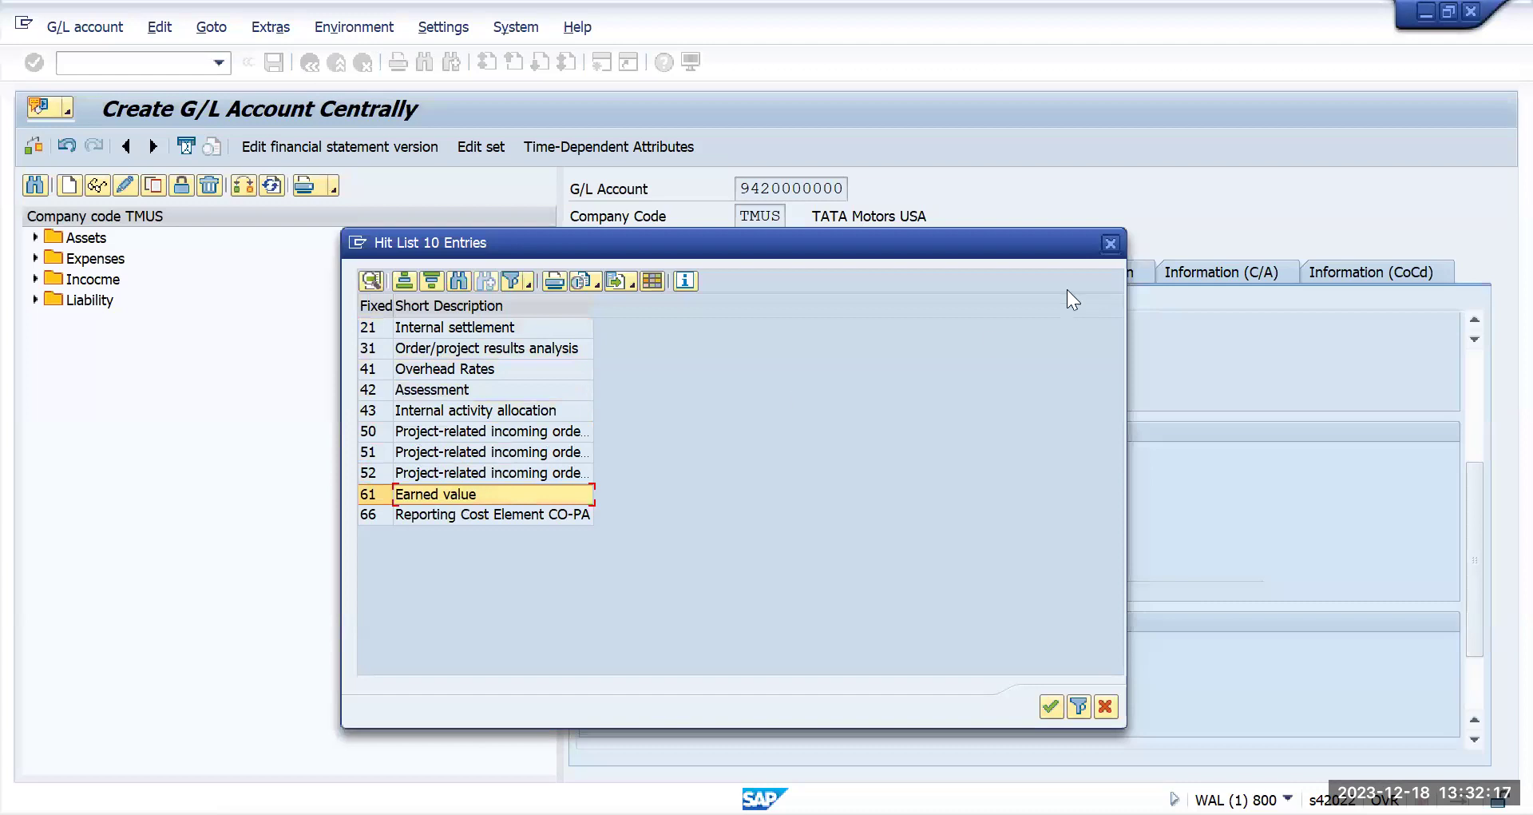
Reopen the category list and choose 42 Assessment
left_click(1105, 242)
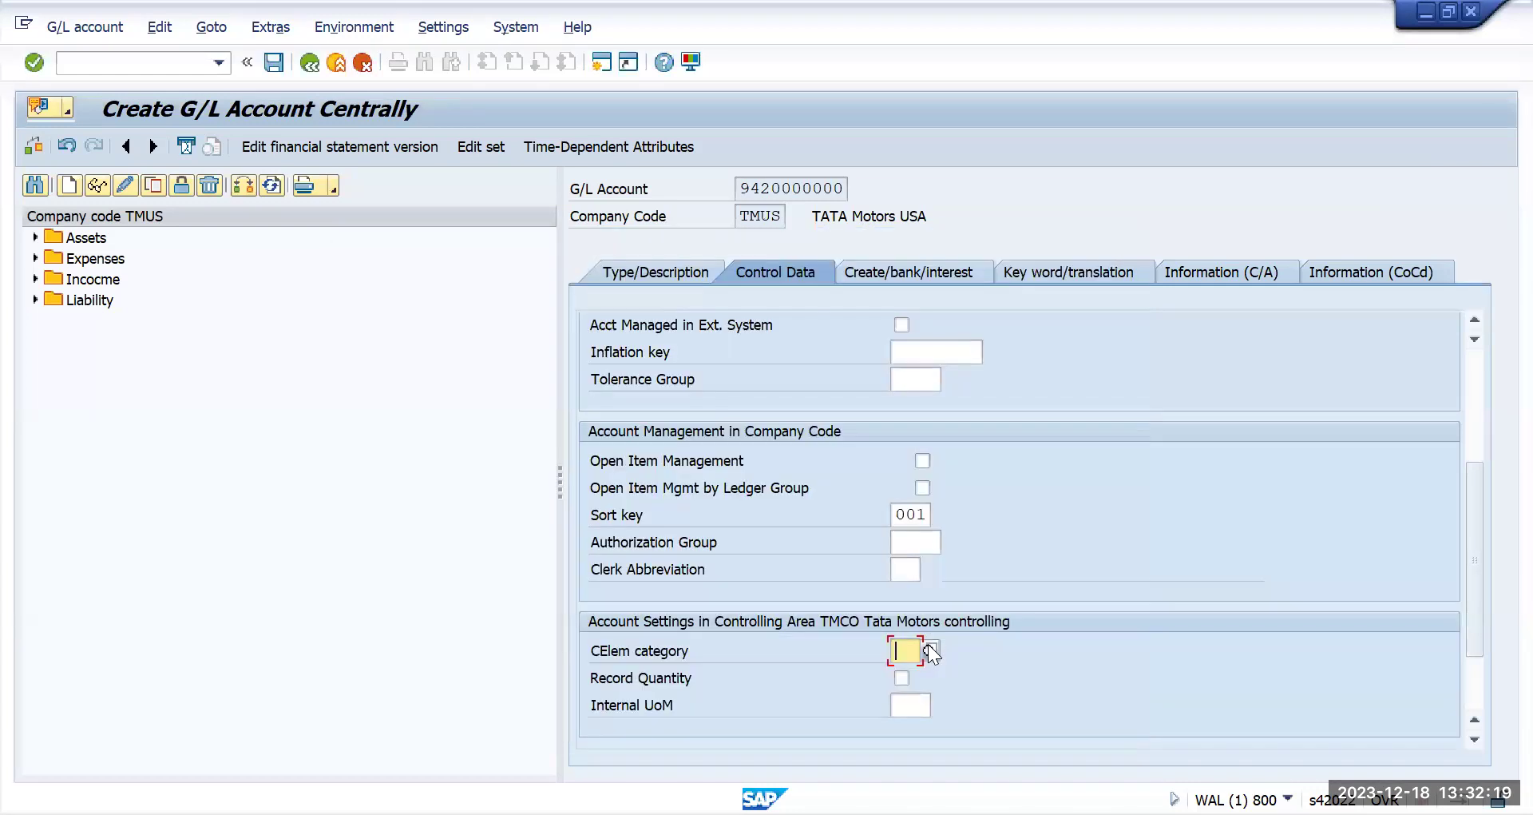
left_click(931, 649)
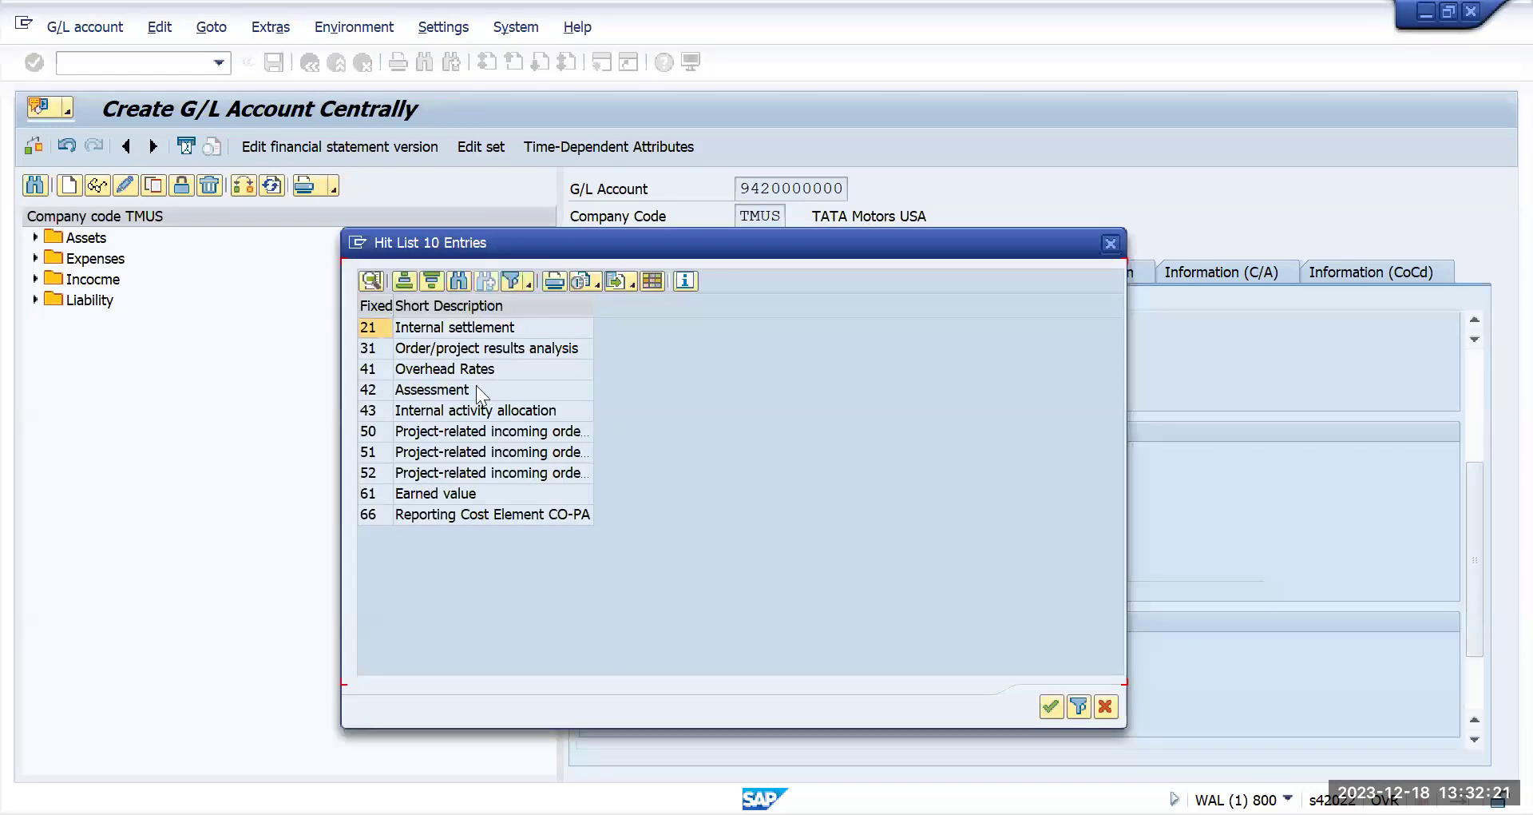
double_click(418, 388)
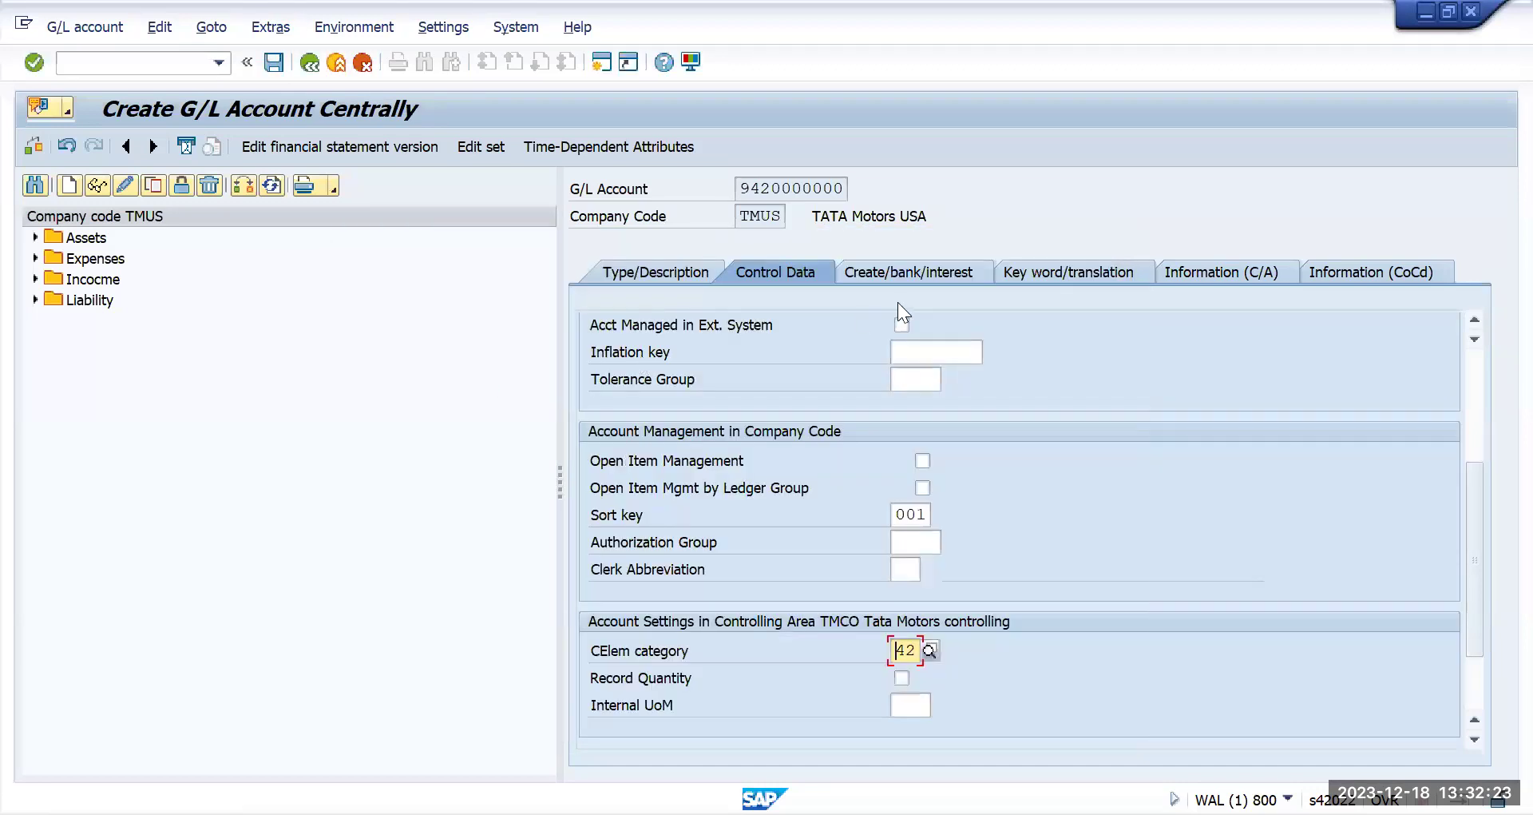
Pick field status group SECC from the TMFV list on the Create/bank/interest tab
left_click(917, 270)
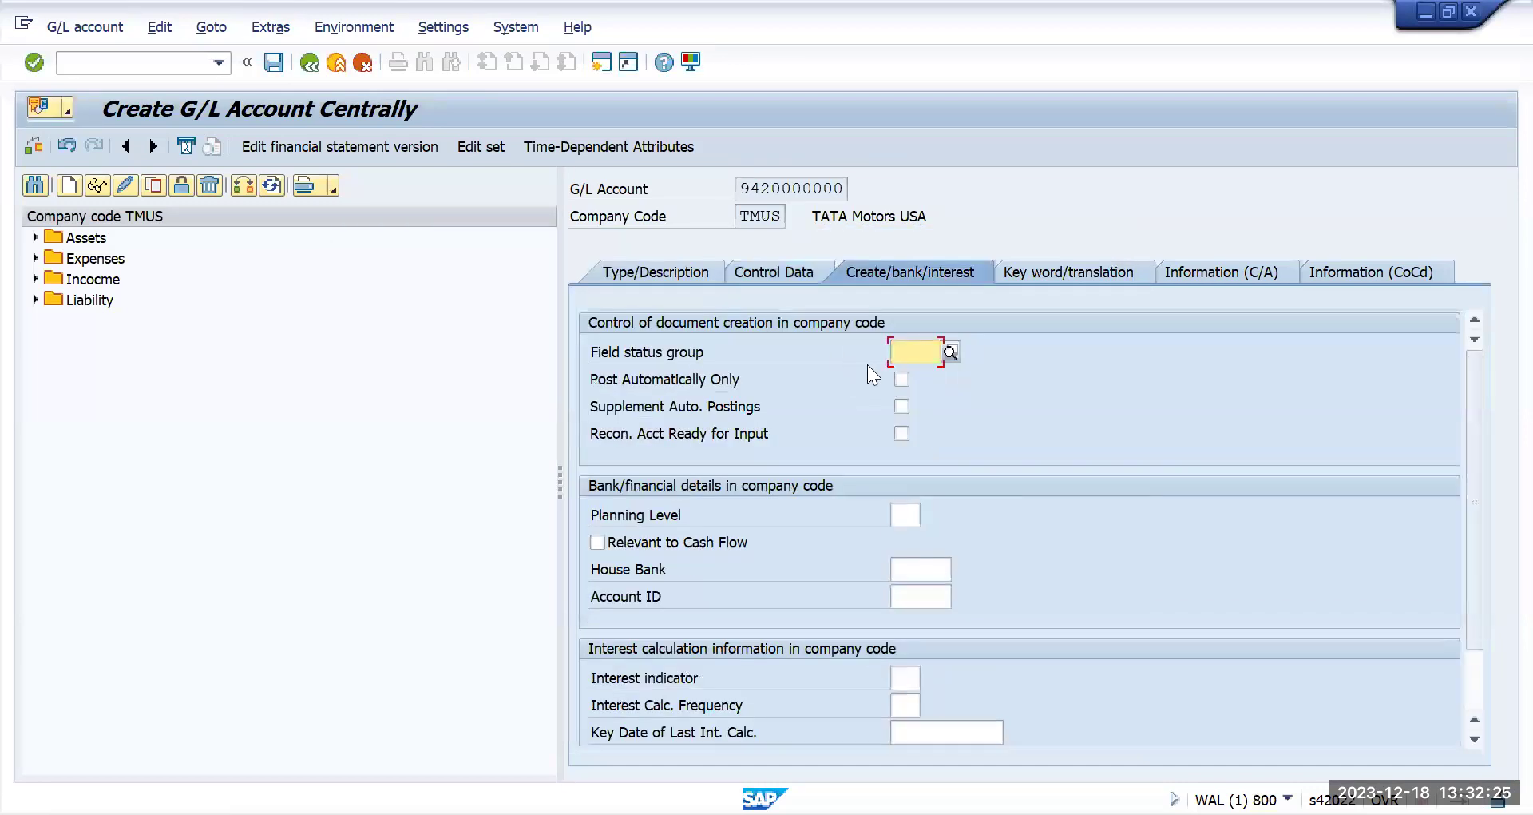
left_click(952, 352)
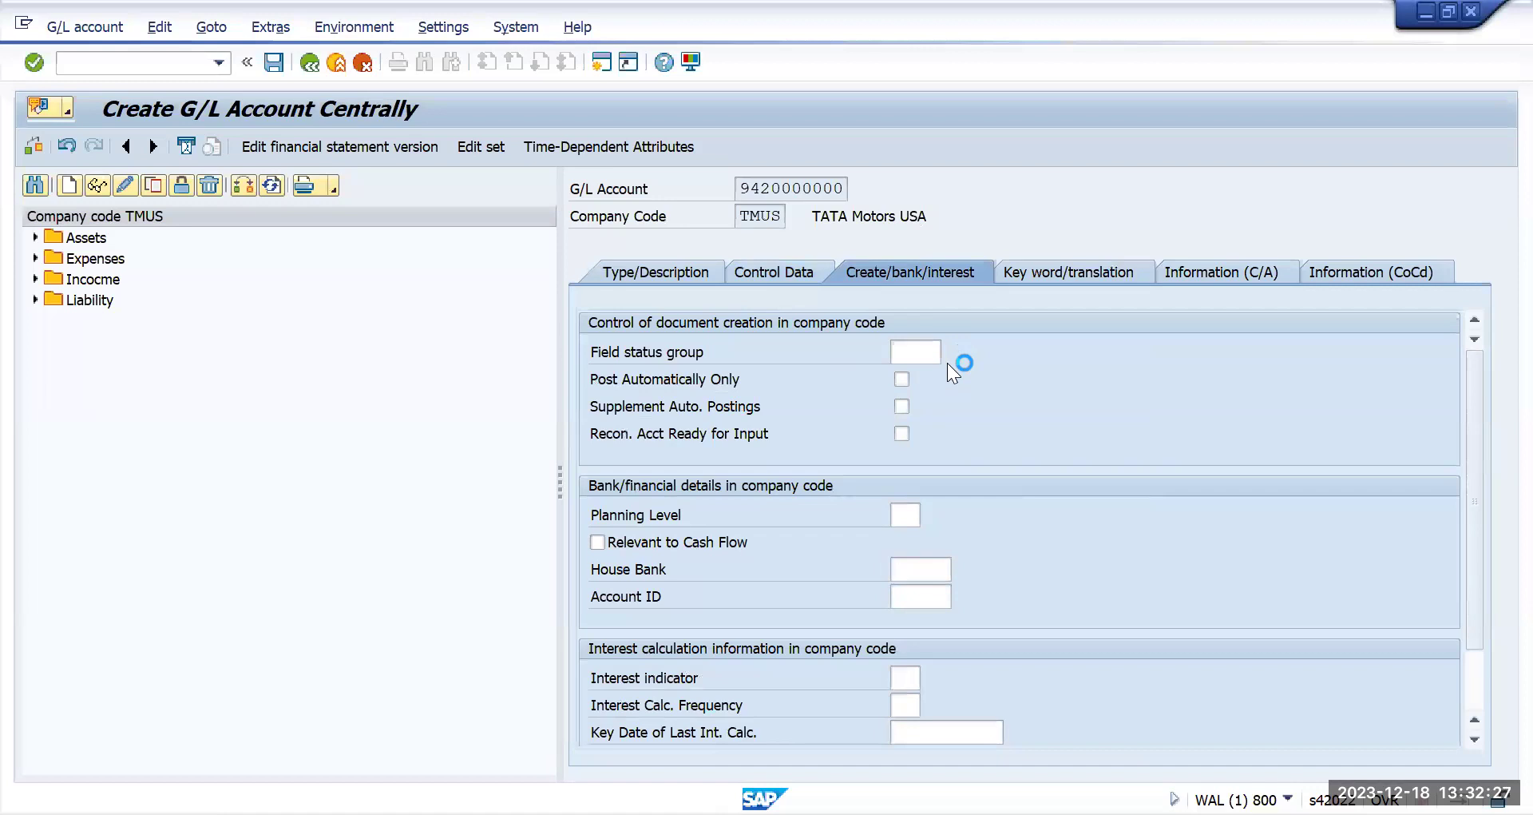
left_click_drag(869, 353, 869, 586)
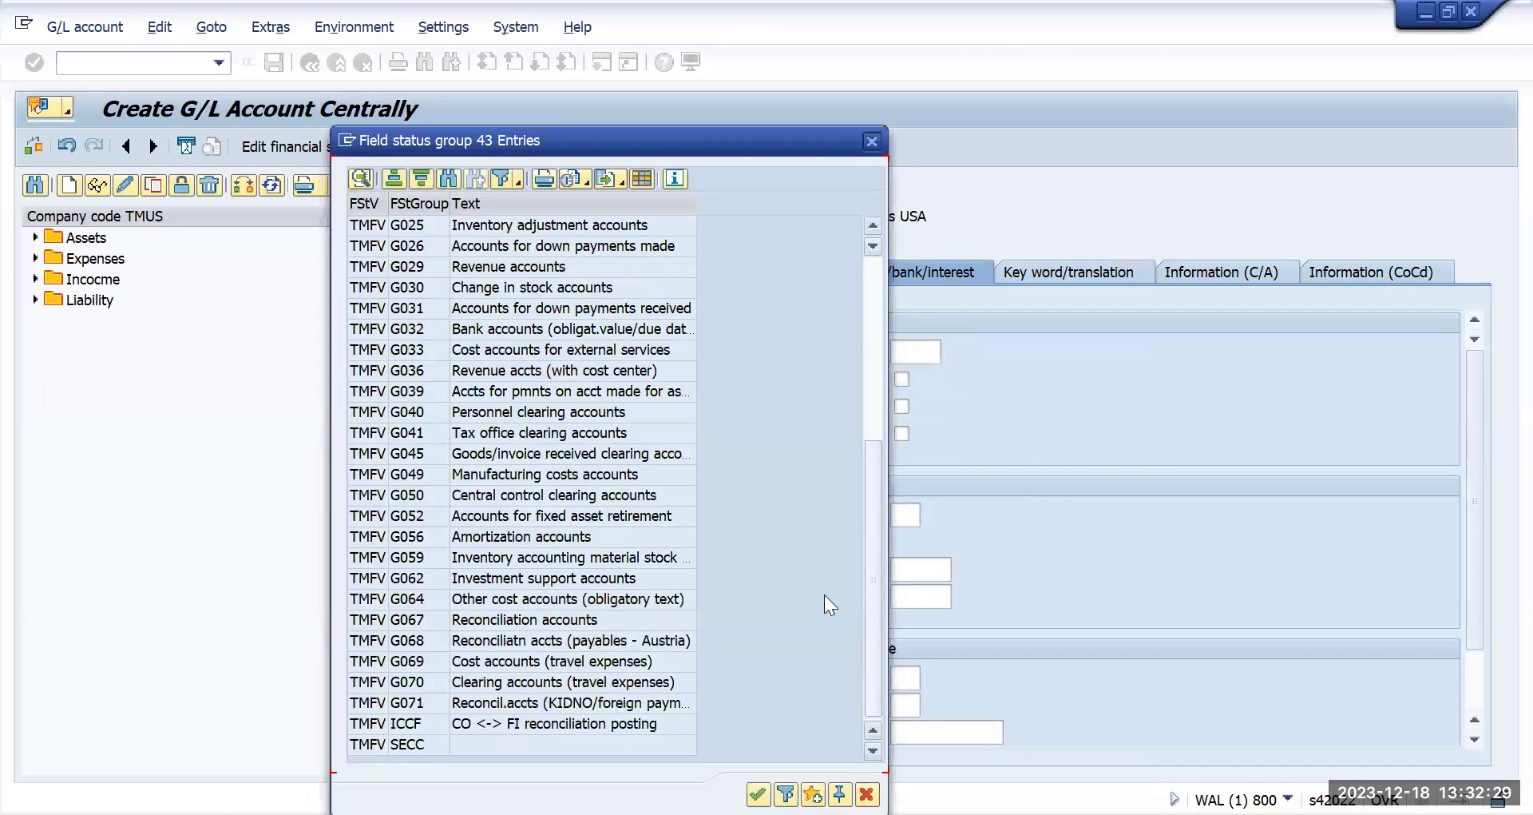
left_click(382, 749)
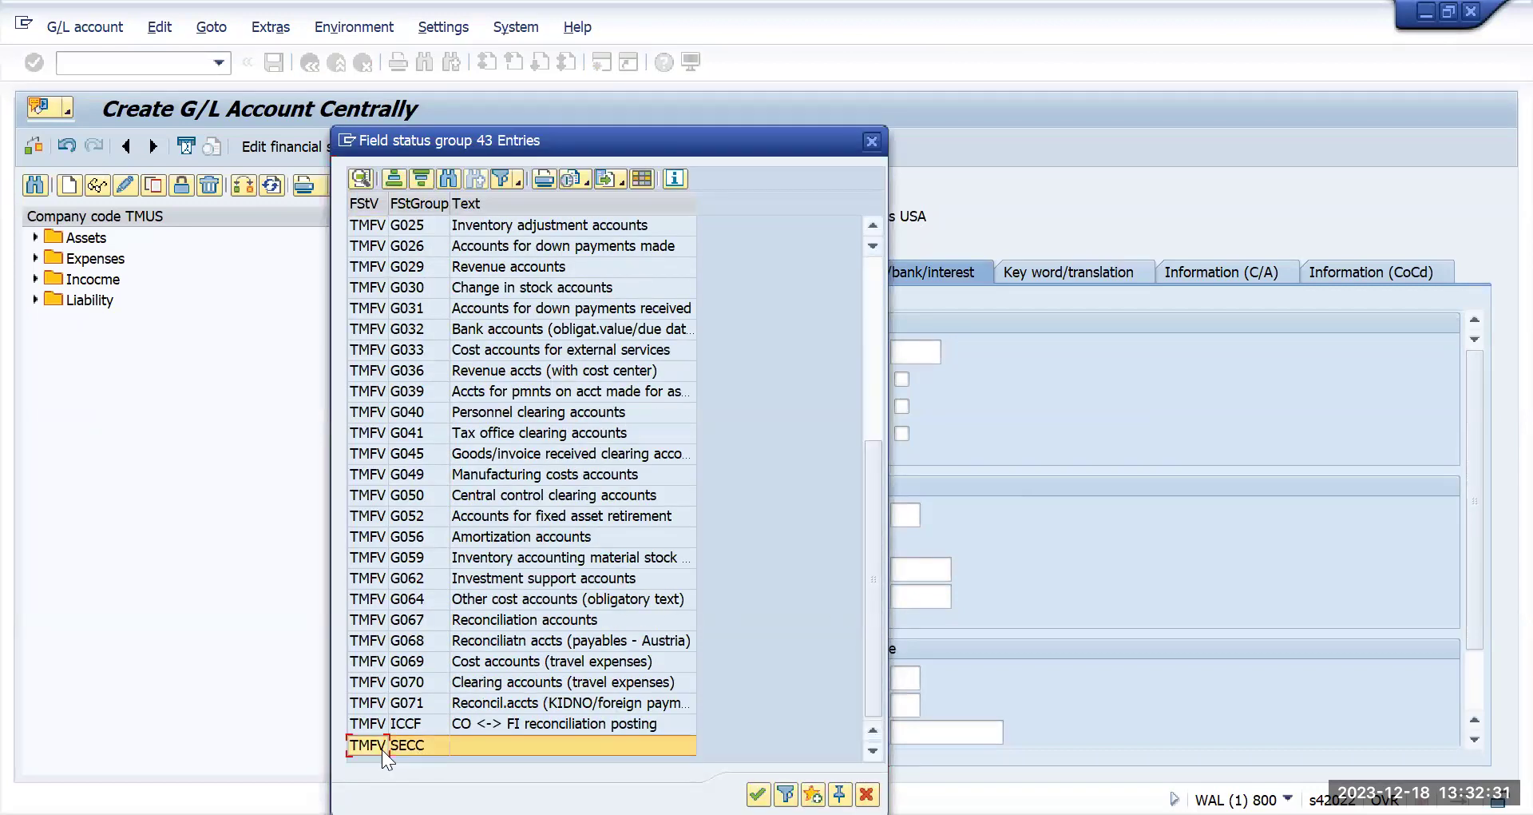
double_click(378, 748)
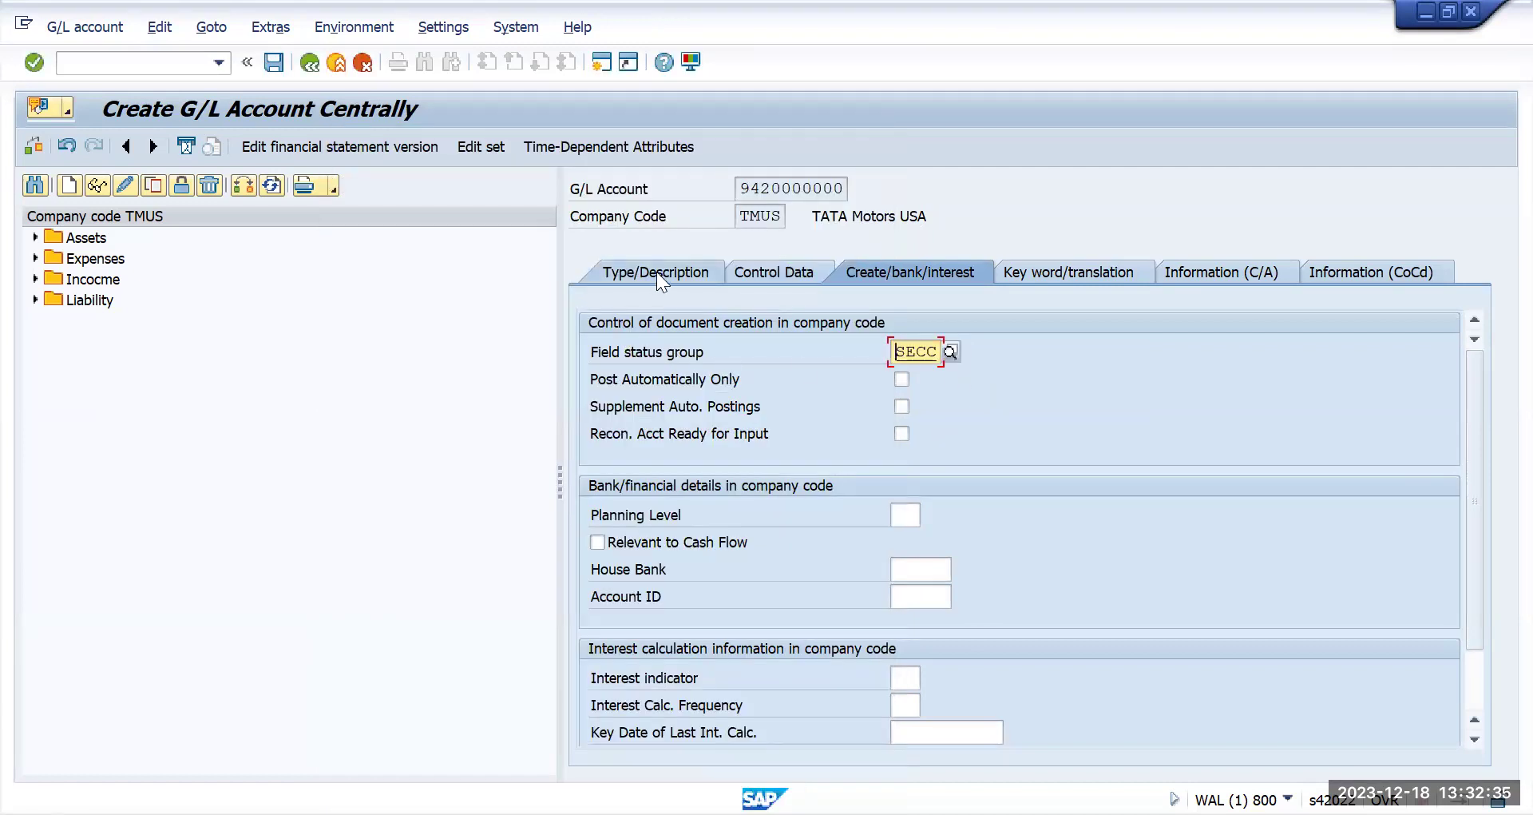
left_click(658, 275)
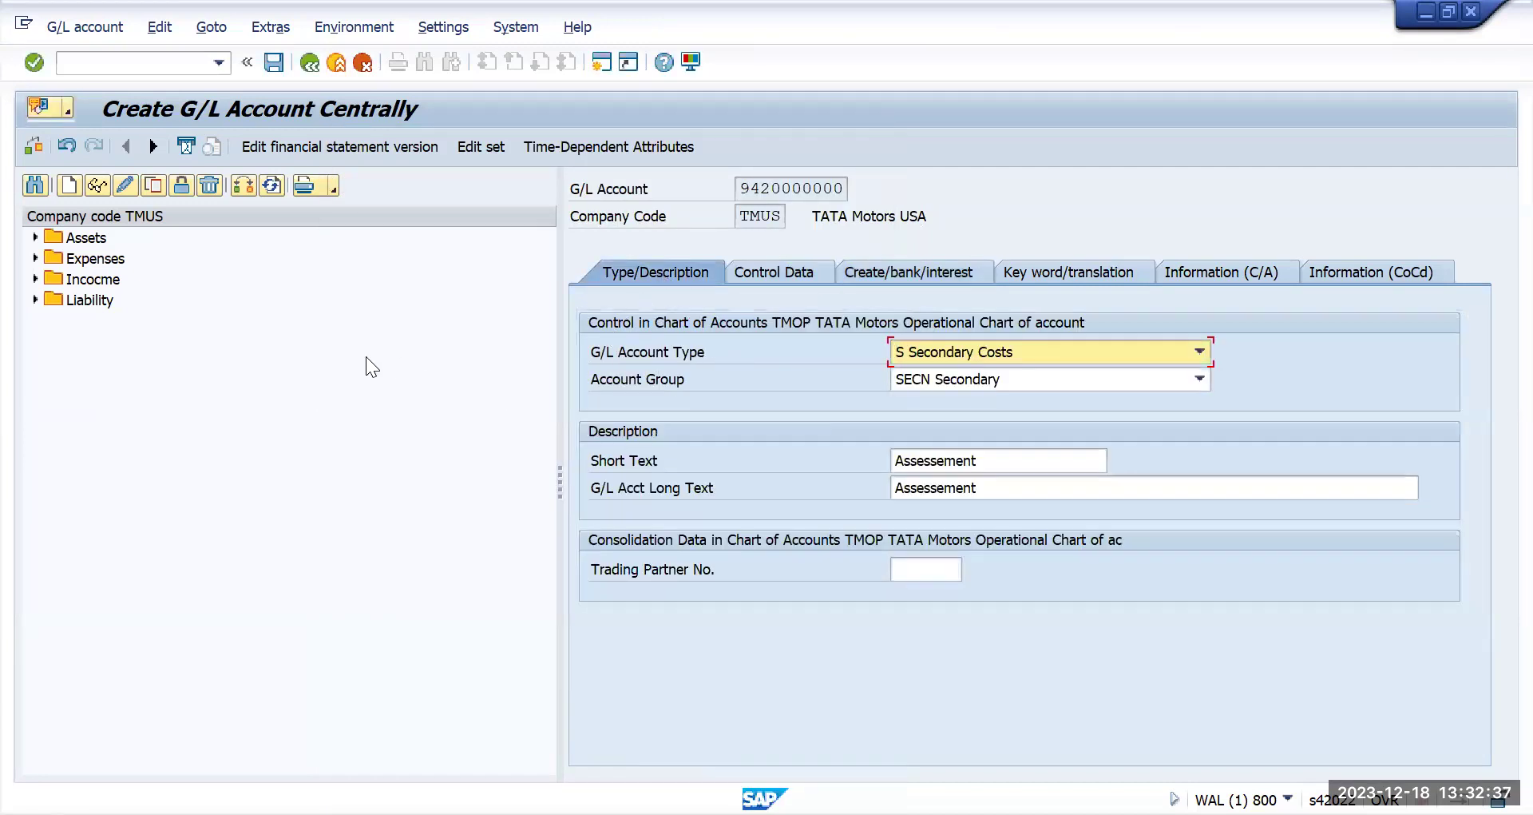
left_click(274, 64)
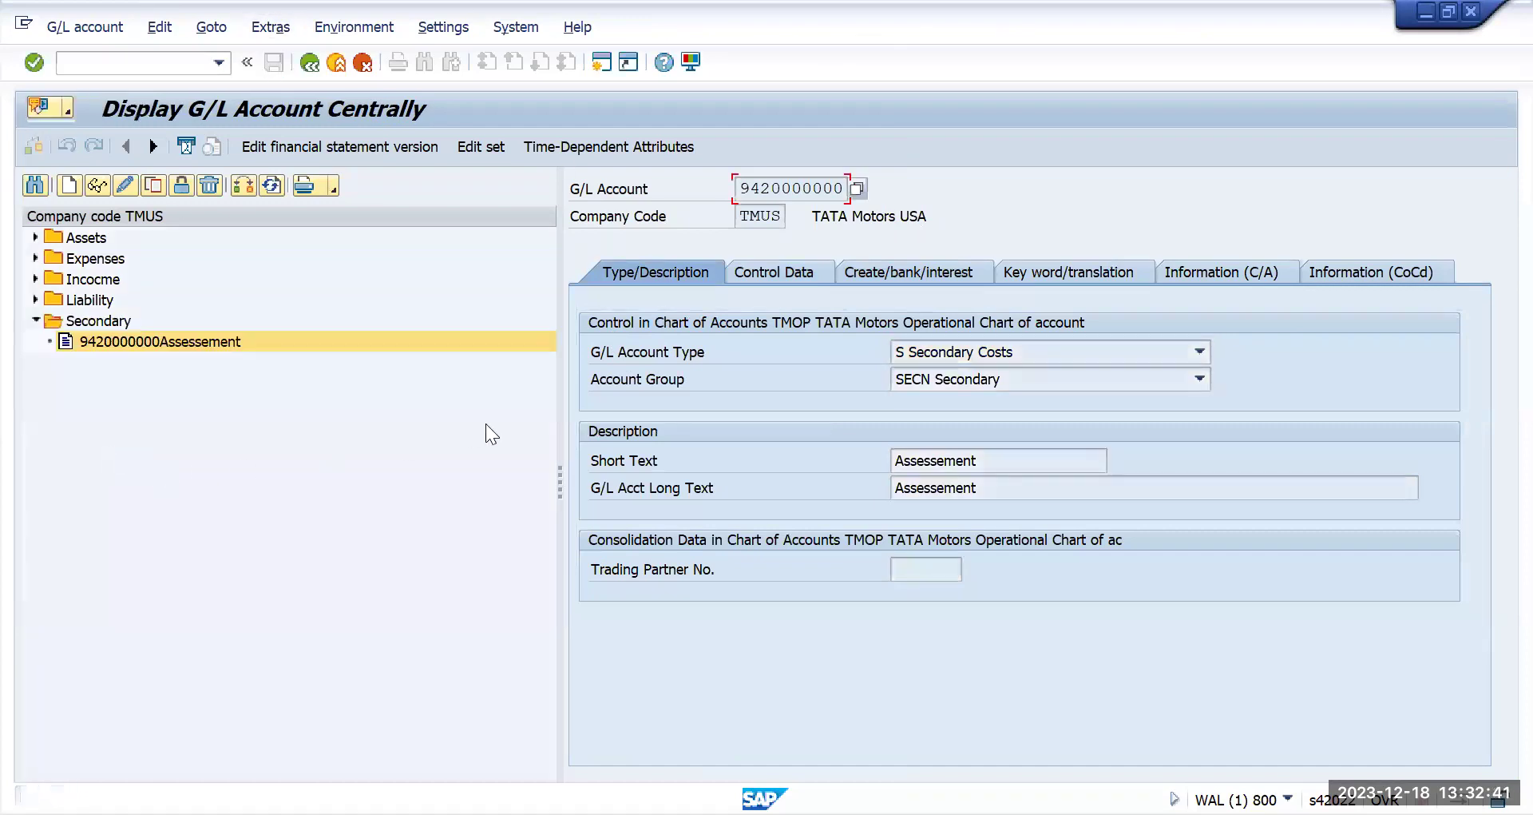
left_click(773, 272)
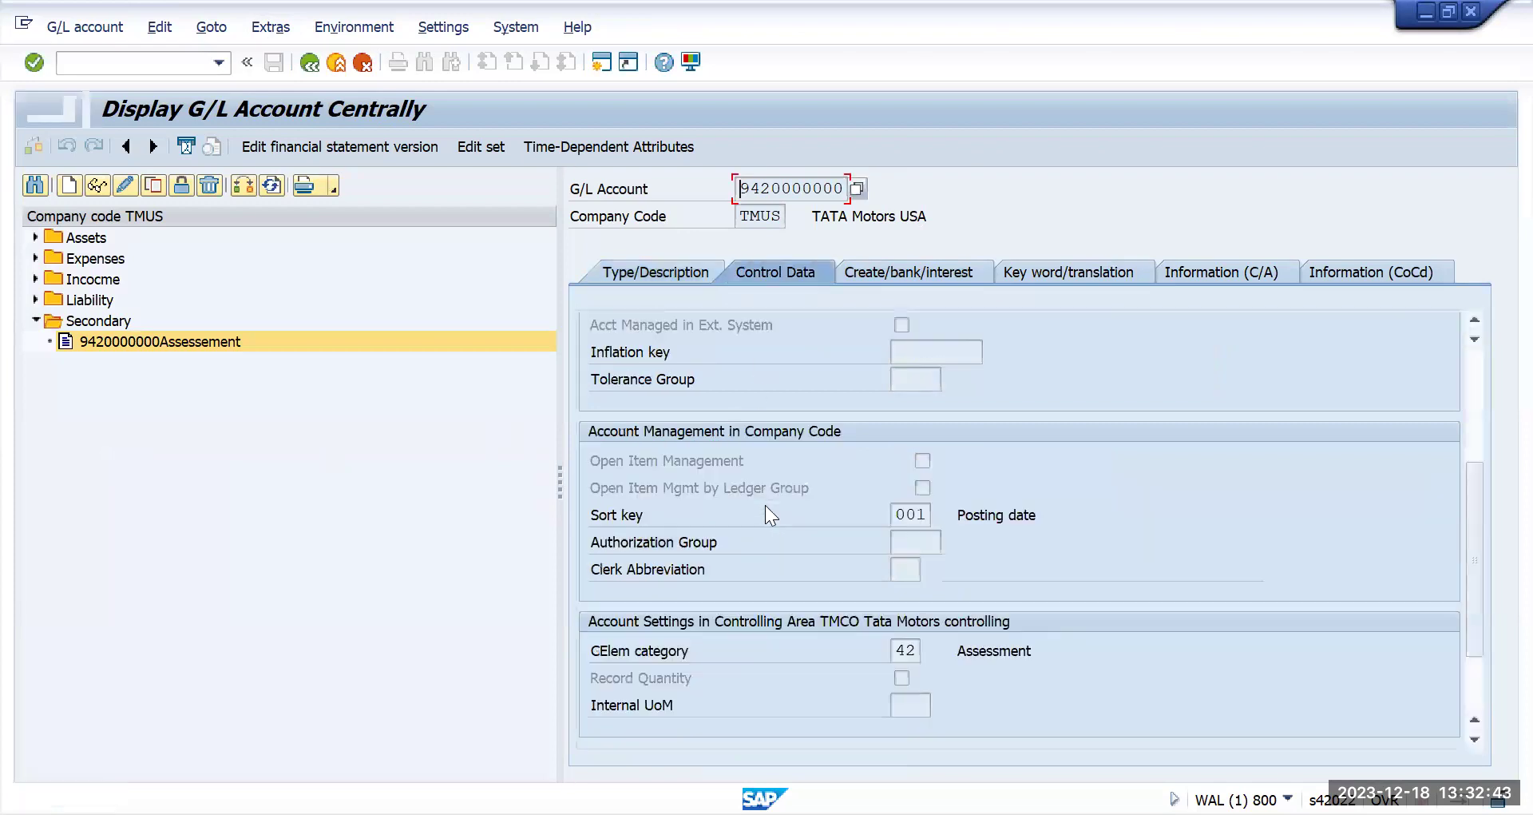
left_click(911, 649)
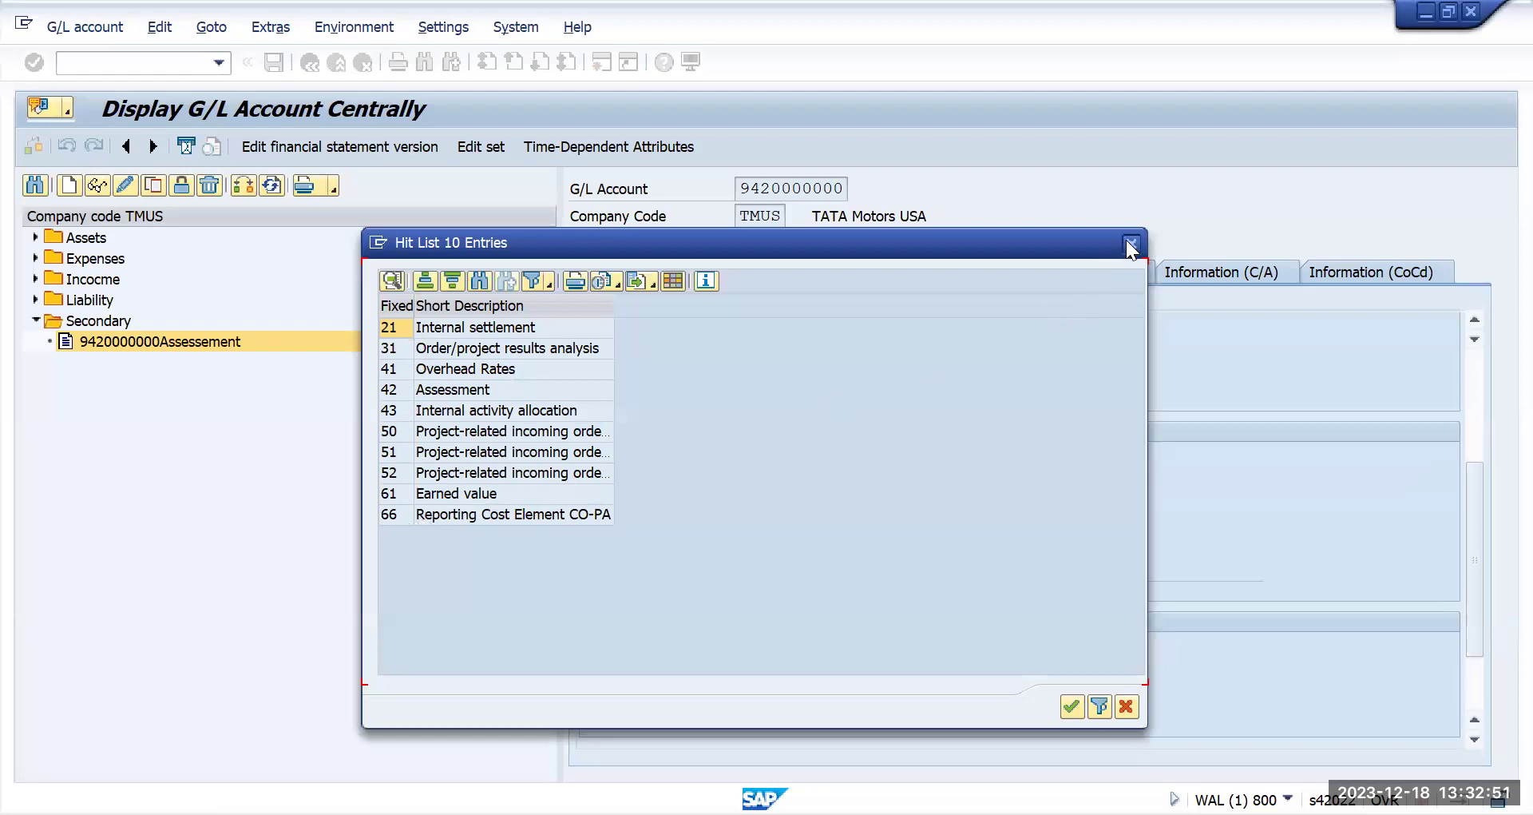
left_click(1124, 242)
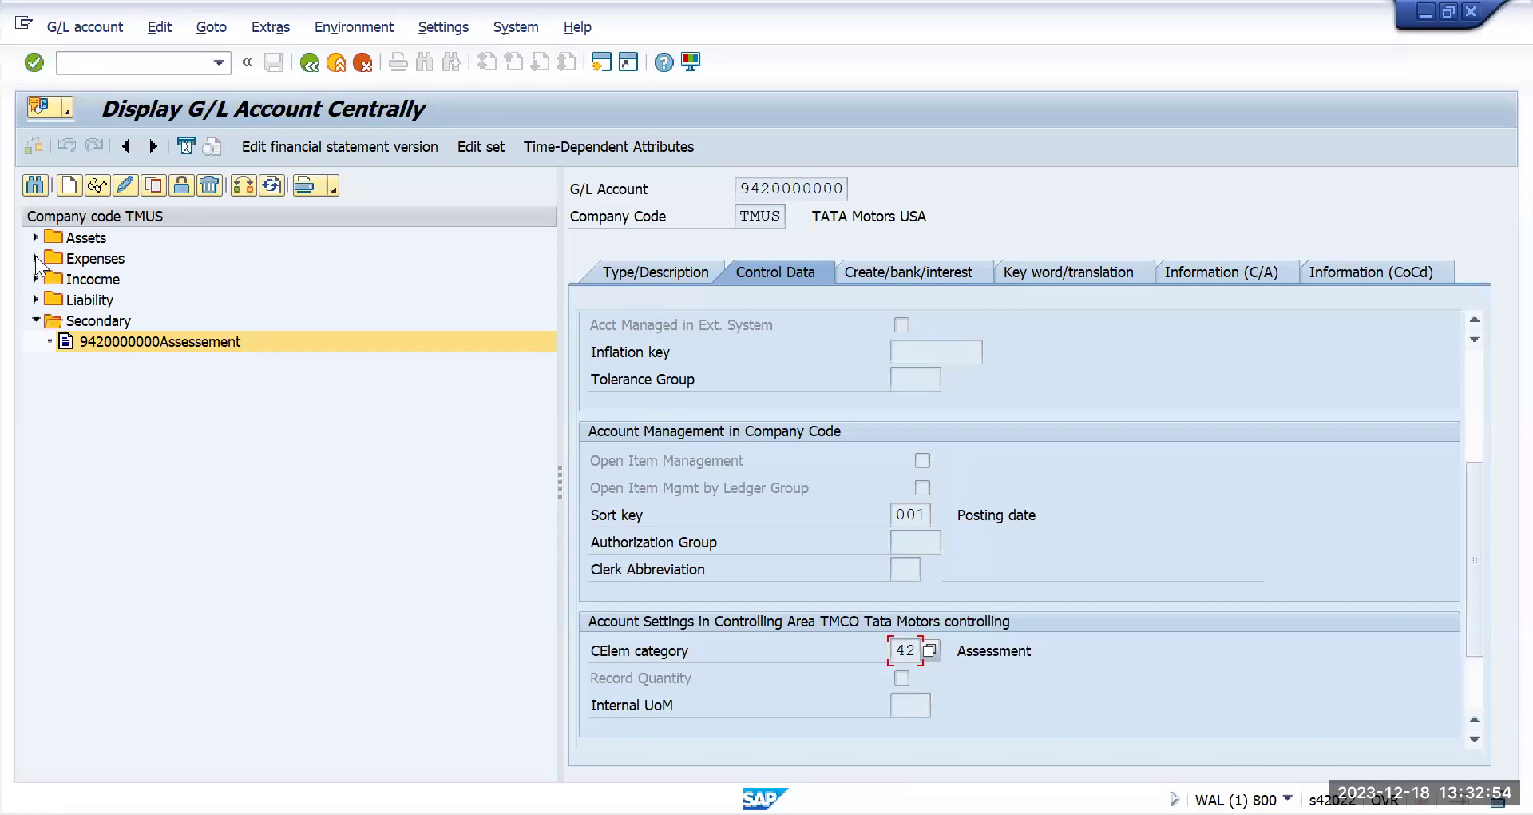
left_click(35, 259)
double_click(204, 302)
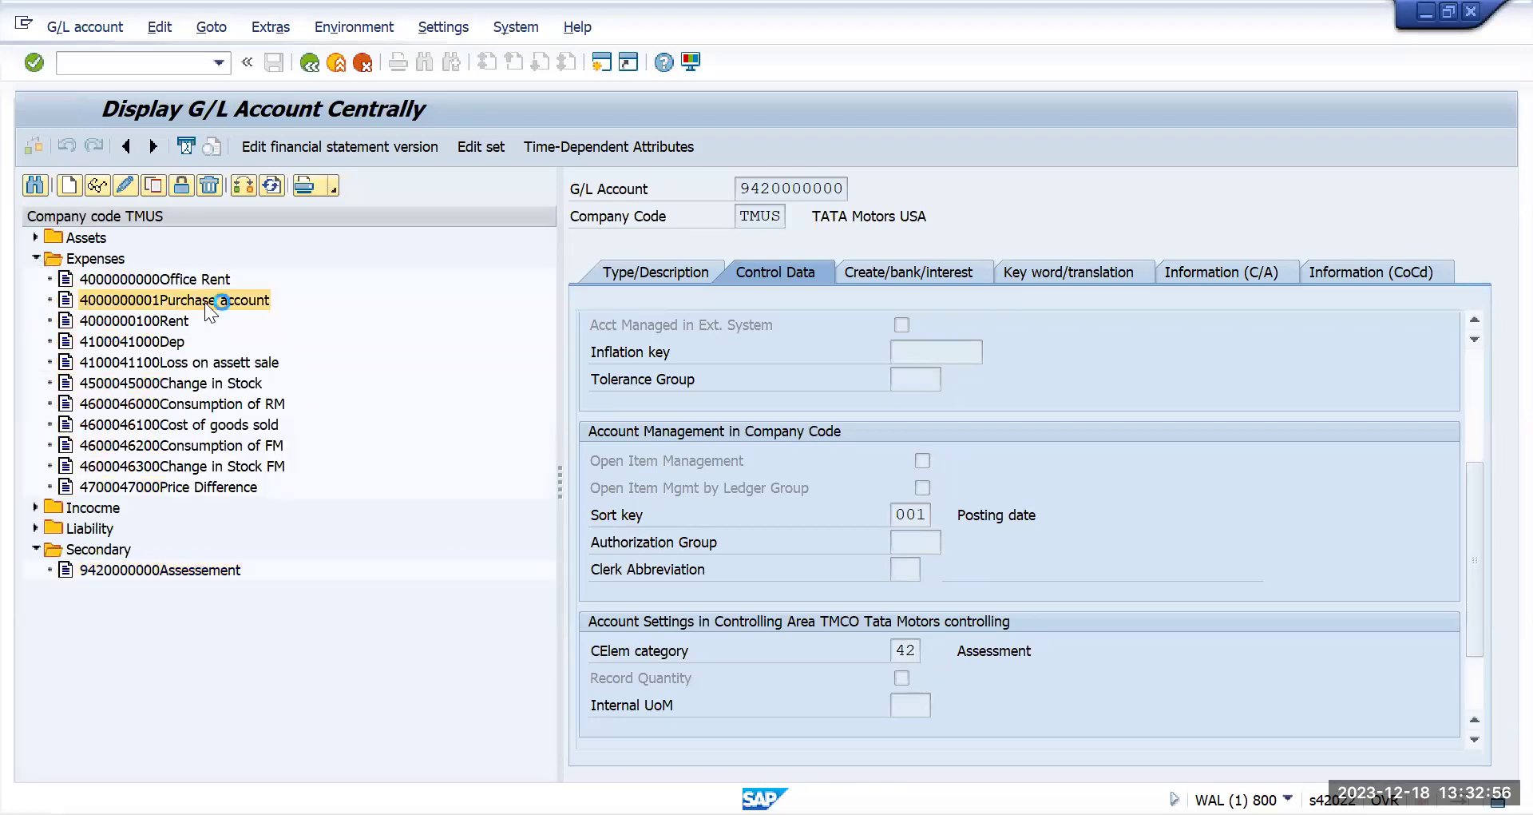
left_click(917, 650)
left_click(931, 651)
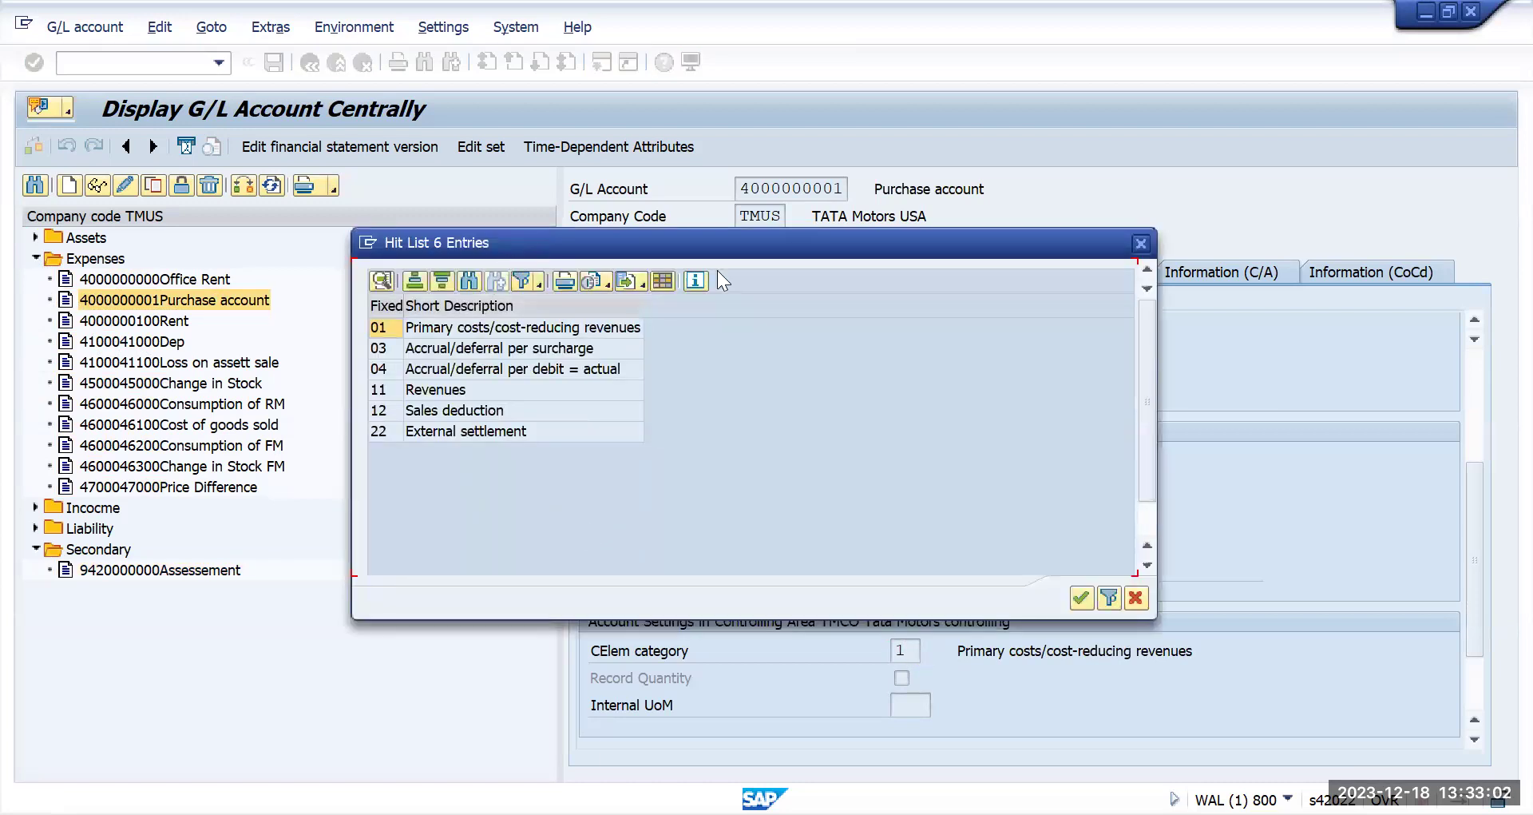
left_click(568, 354)
left_click(568, 372)
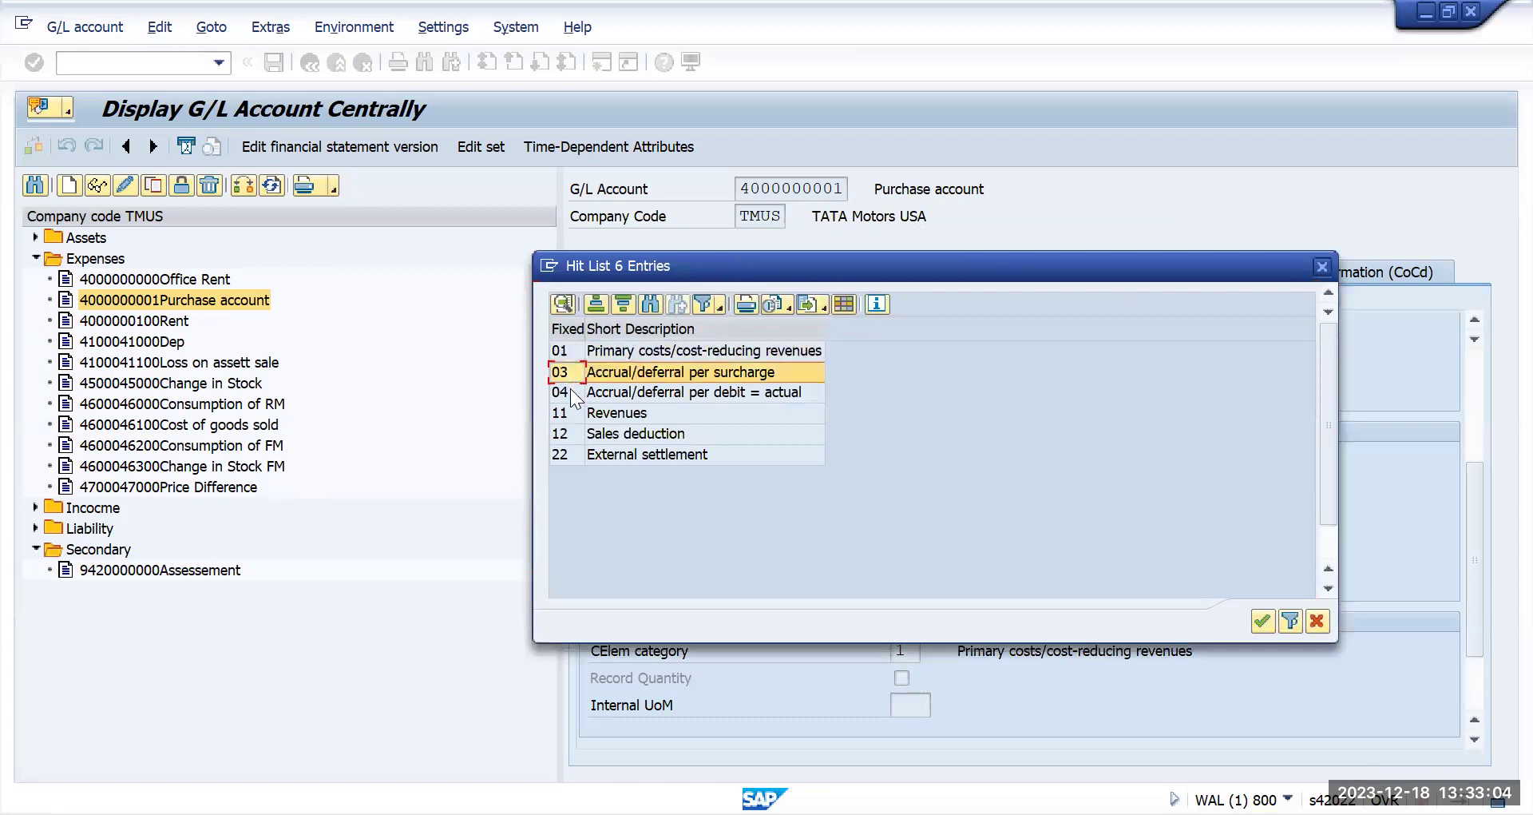
left_click(569, 392)
left_click(571, 412)
left_click(573, 435)
left_click(574, 455)
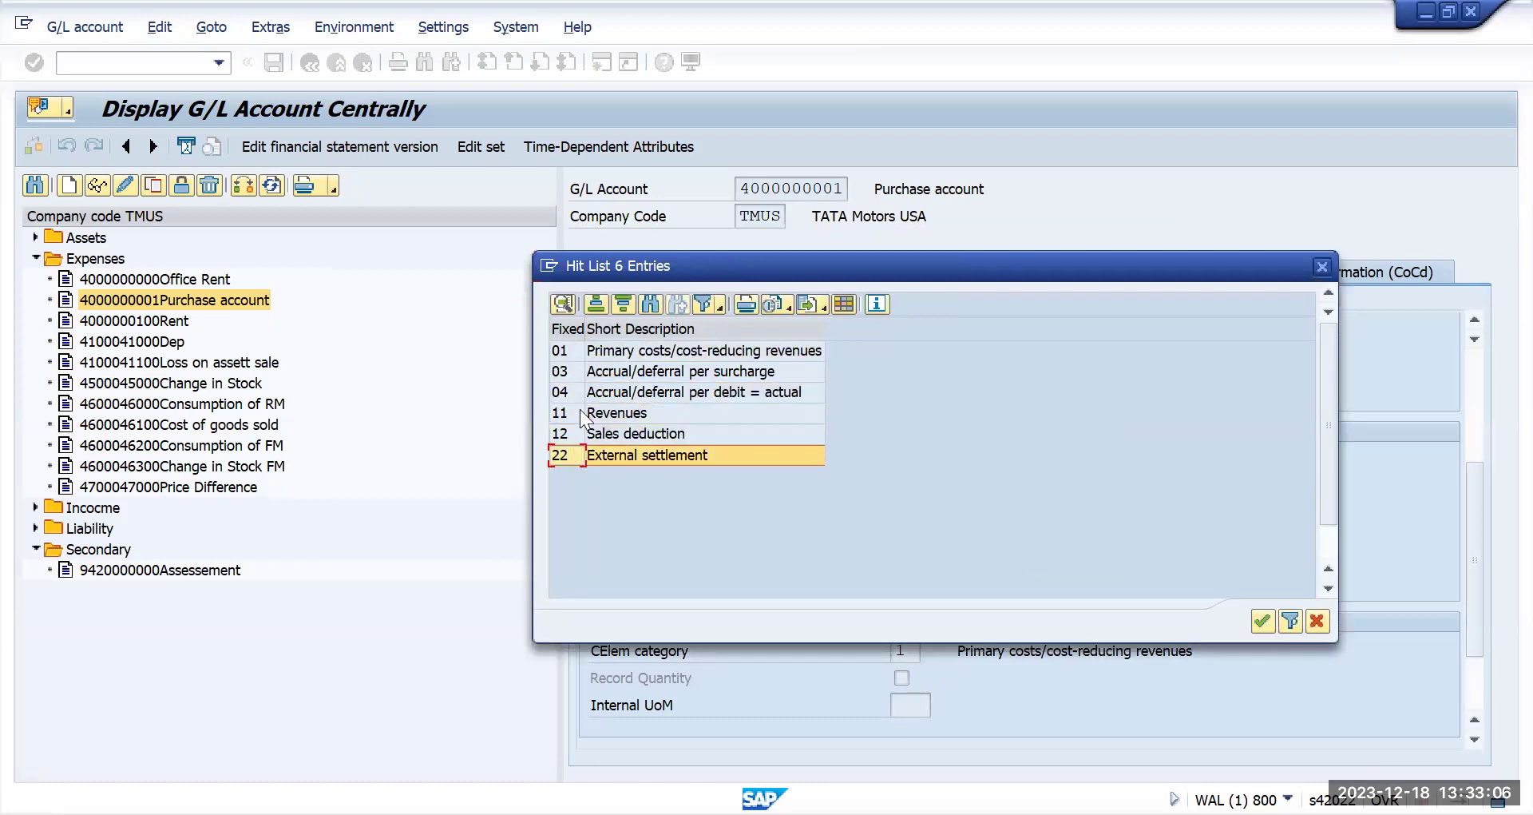
left_click(563, 329)
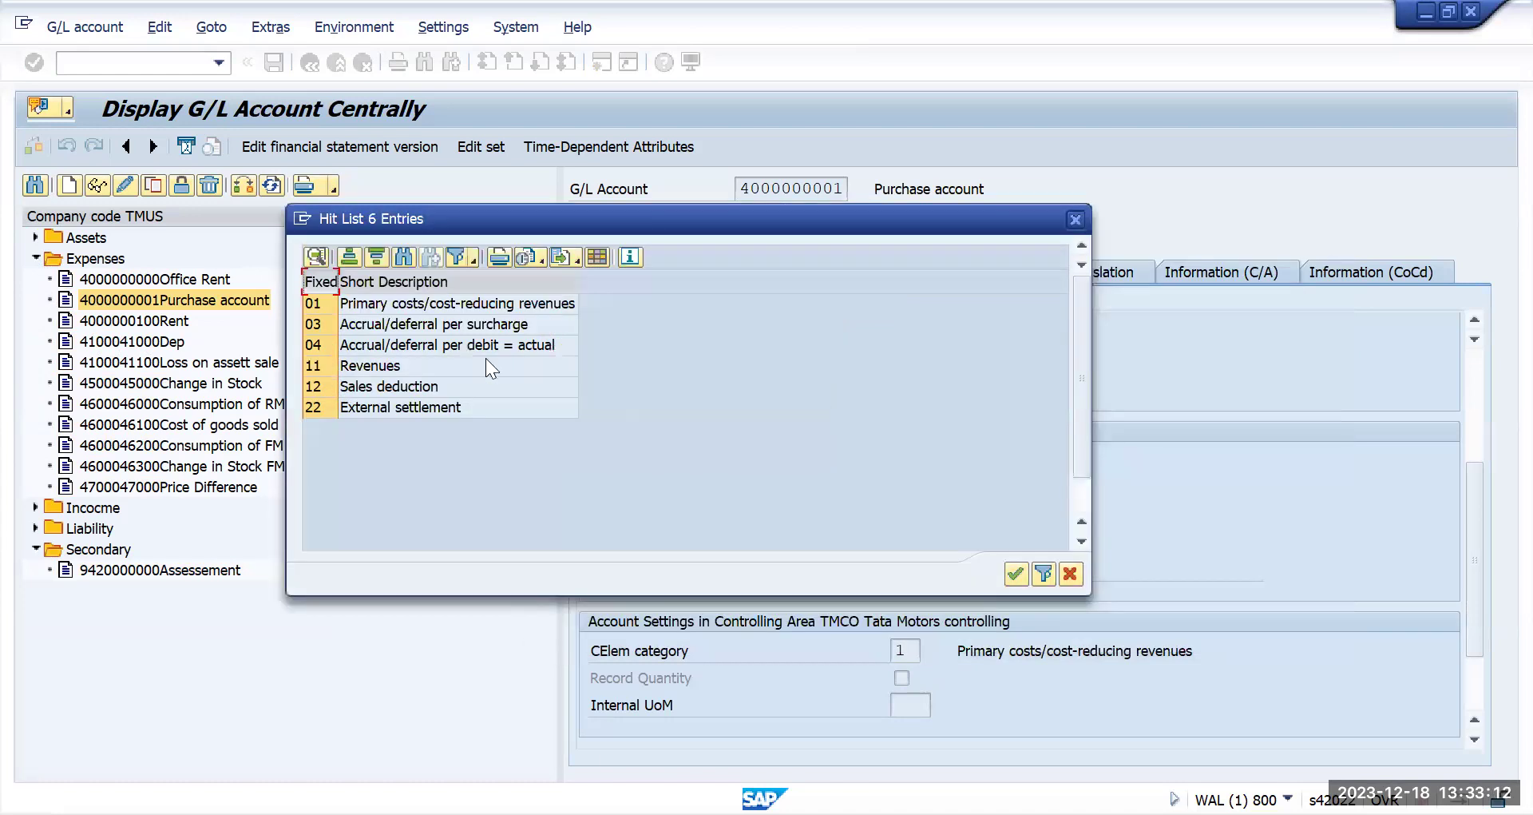
left_click(1070, 221)
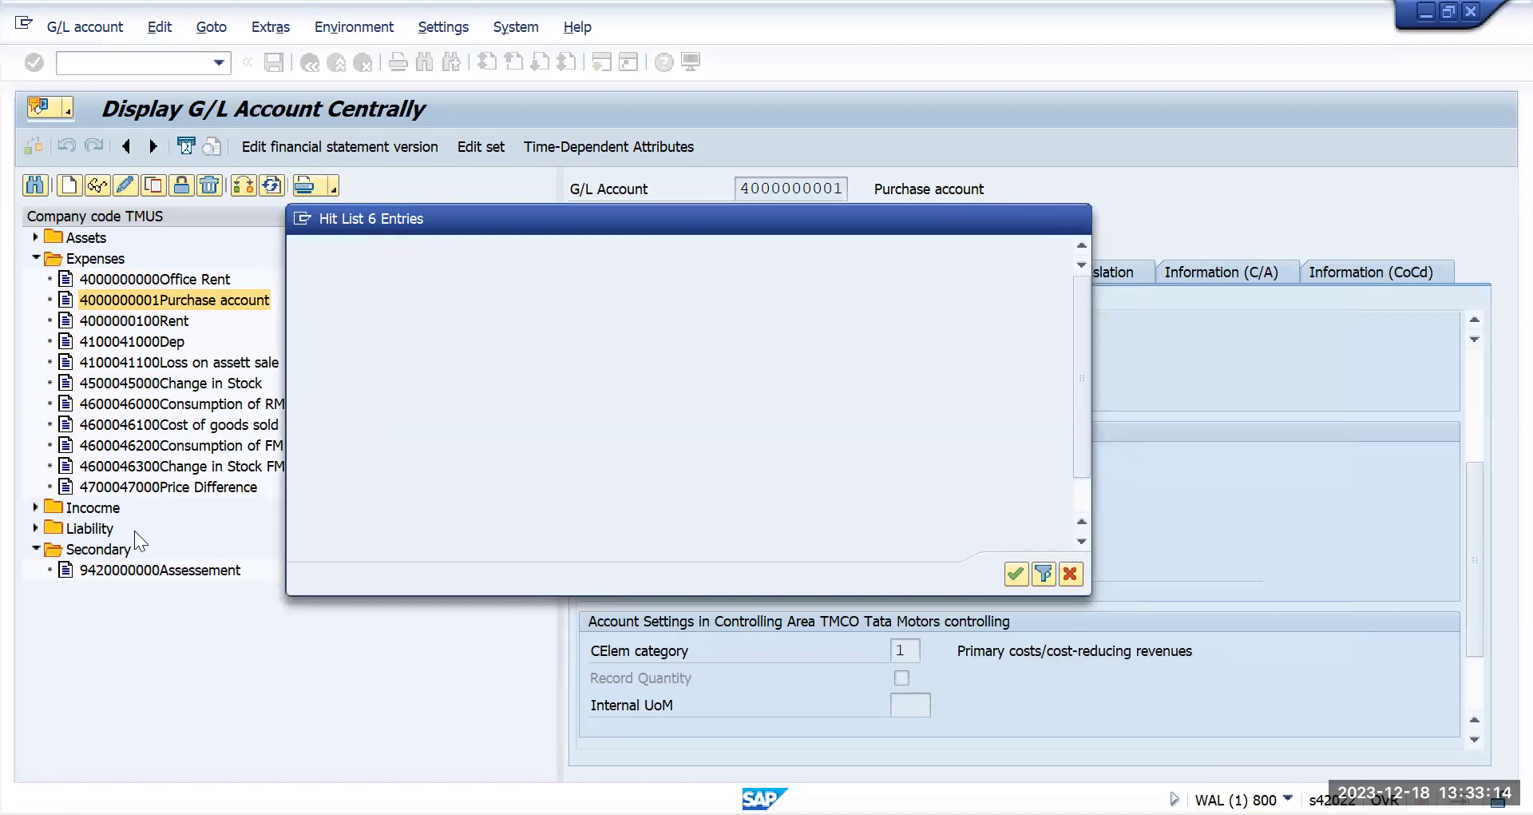
double_click(172, 570)
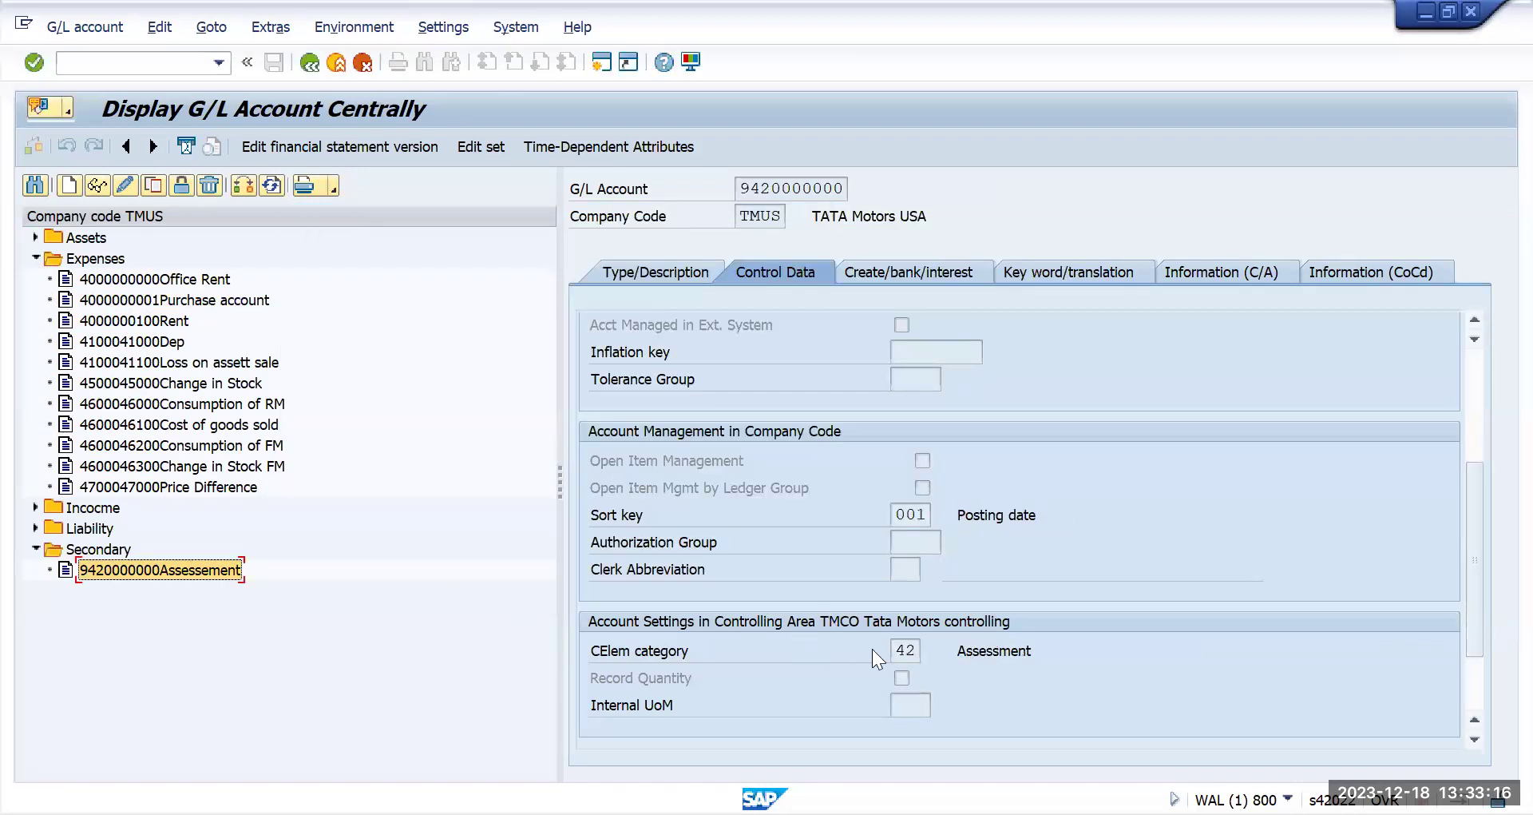
left_click(903, 649)
left_click(932, 650)
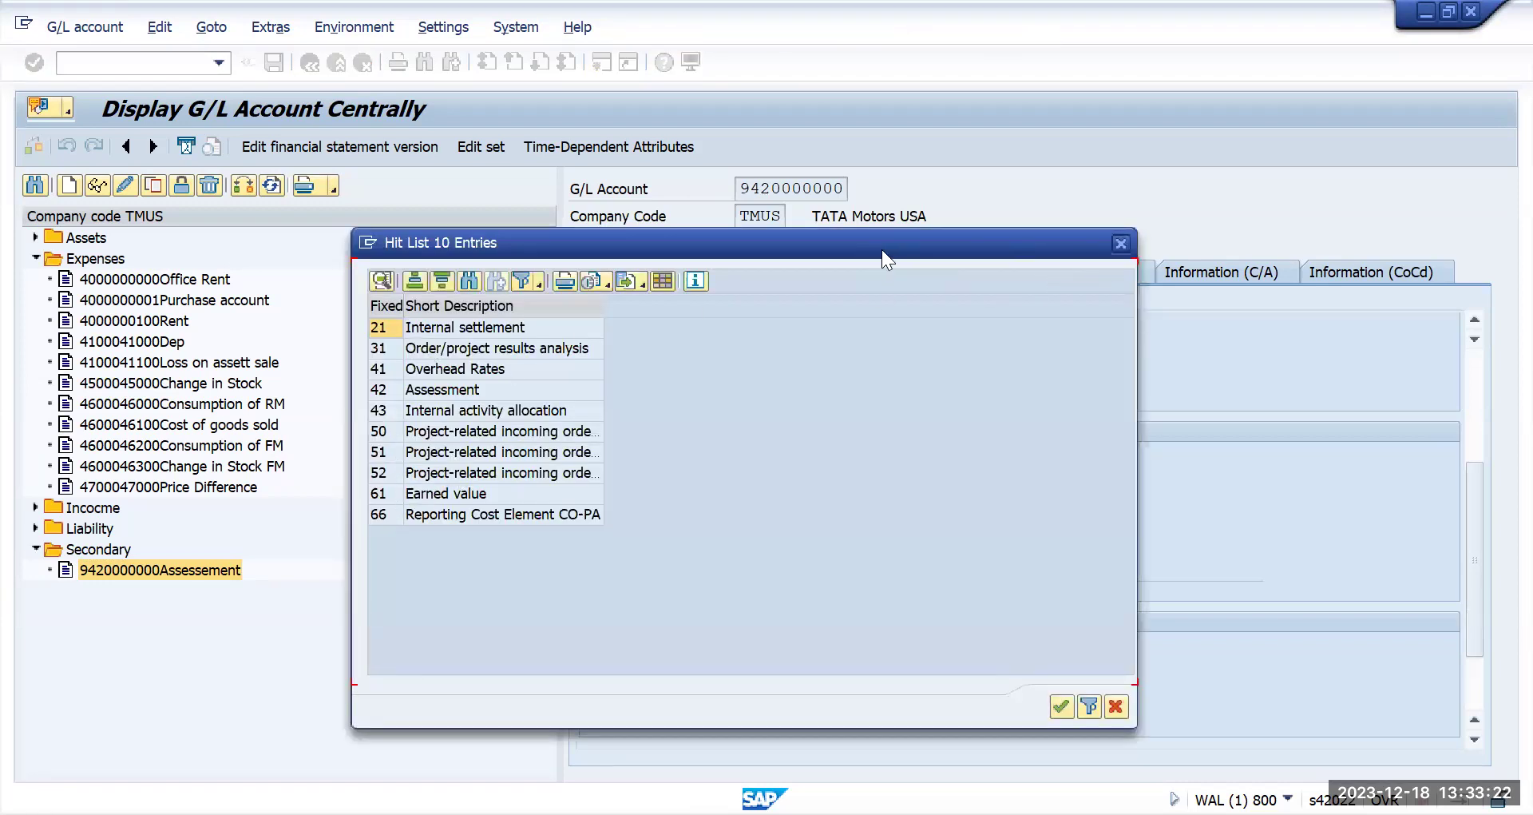
left_click_drag(882, 249, 1265, 241)
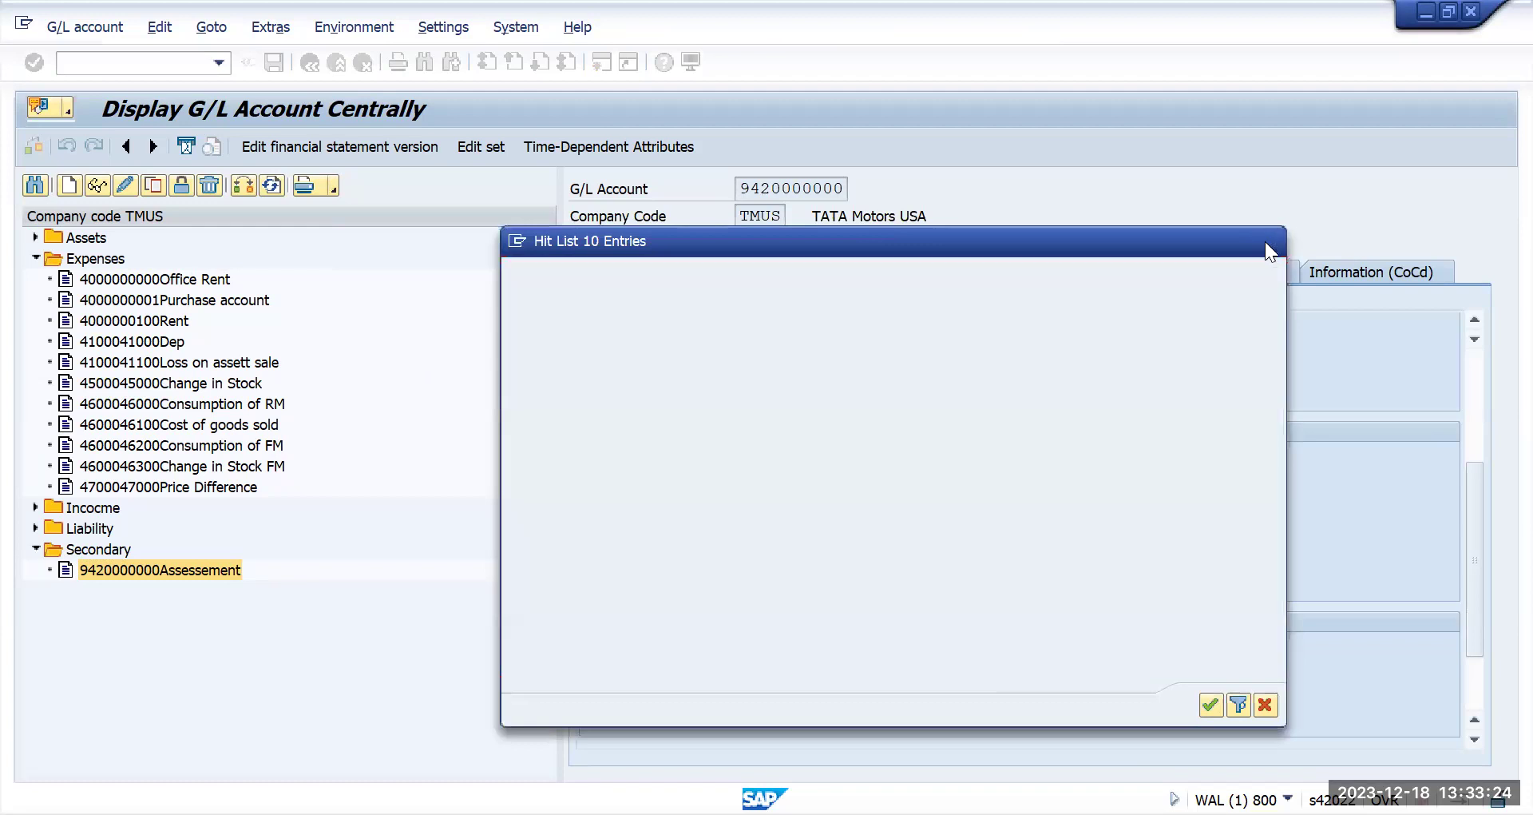
key("Escape")
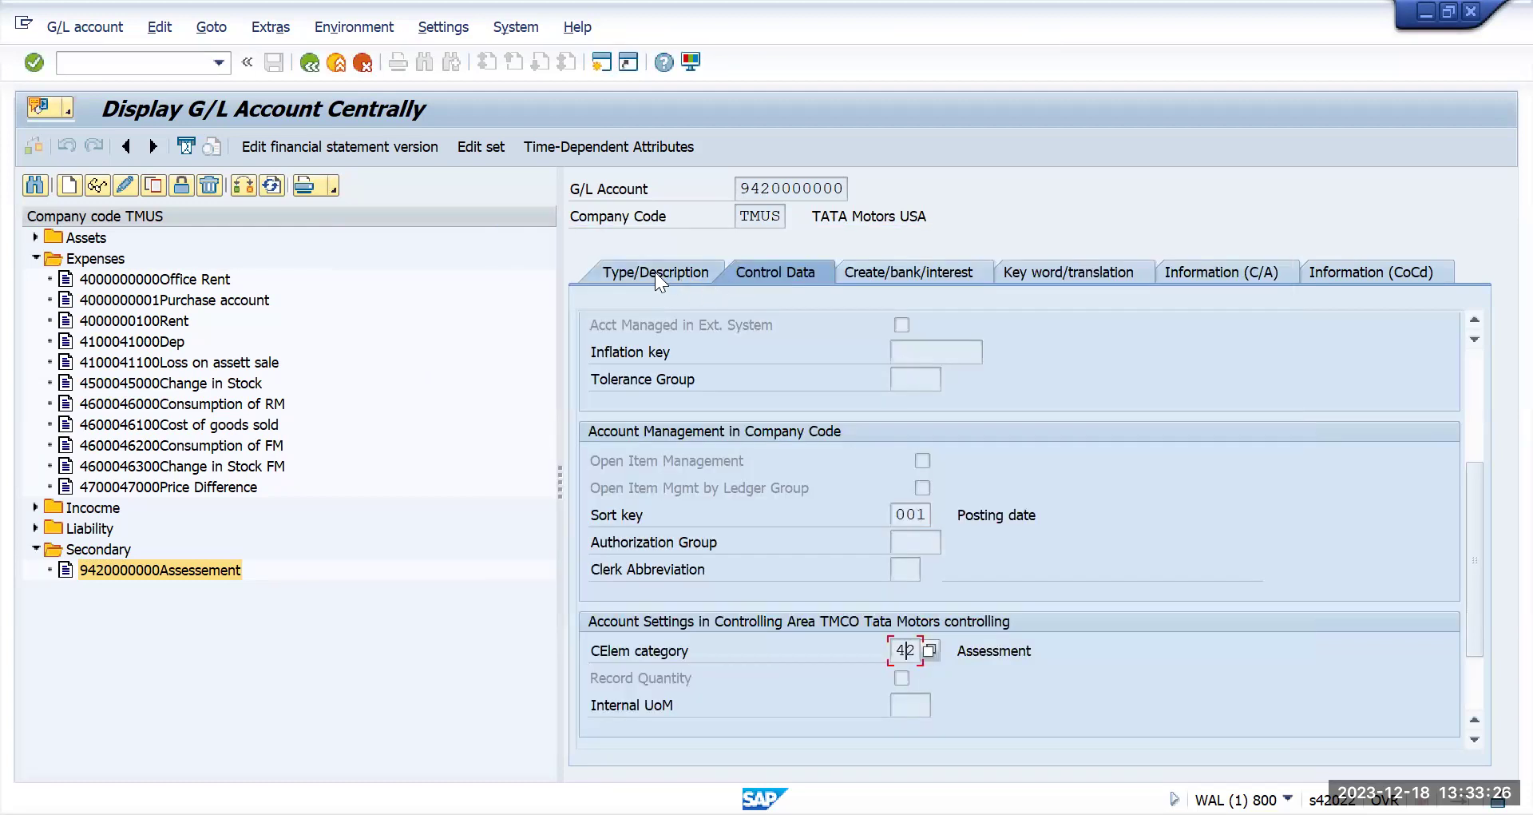
left_click(655, 271)
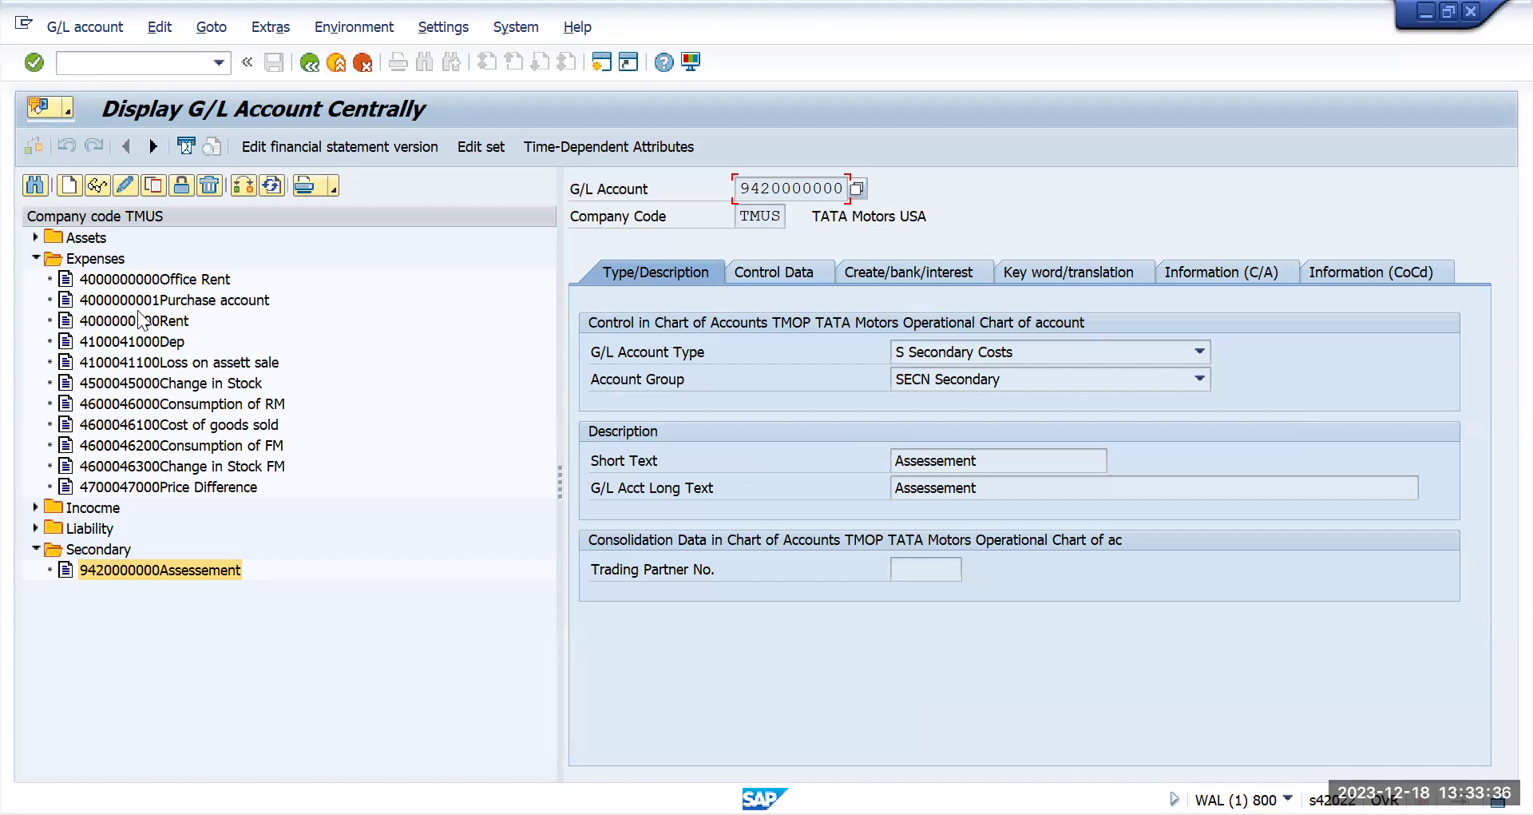
left_click(152, 281)
left_click(147, 306)
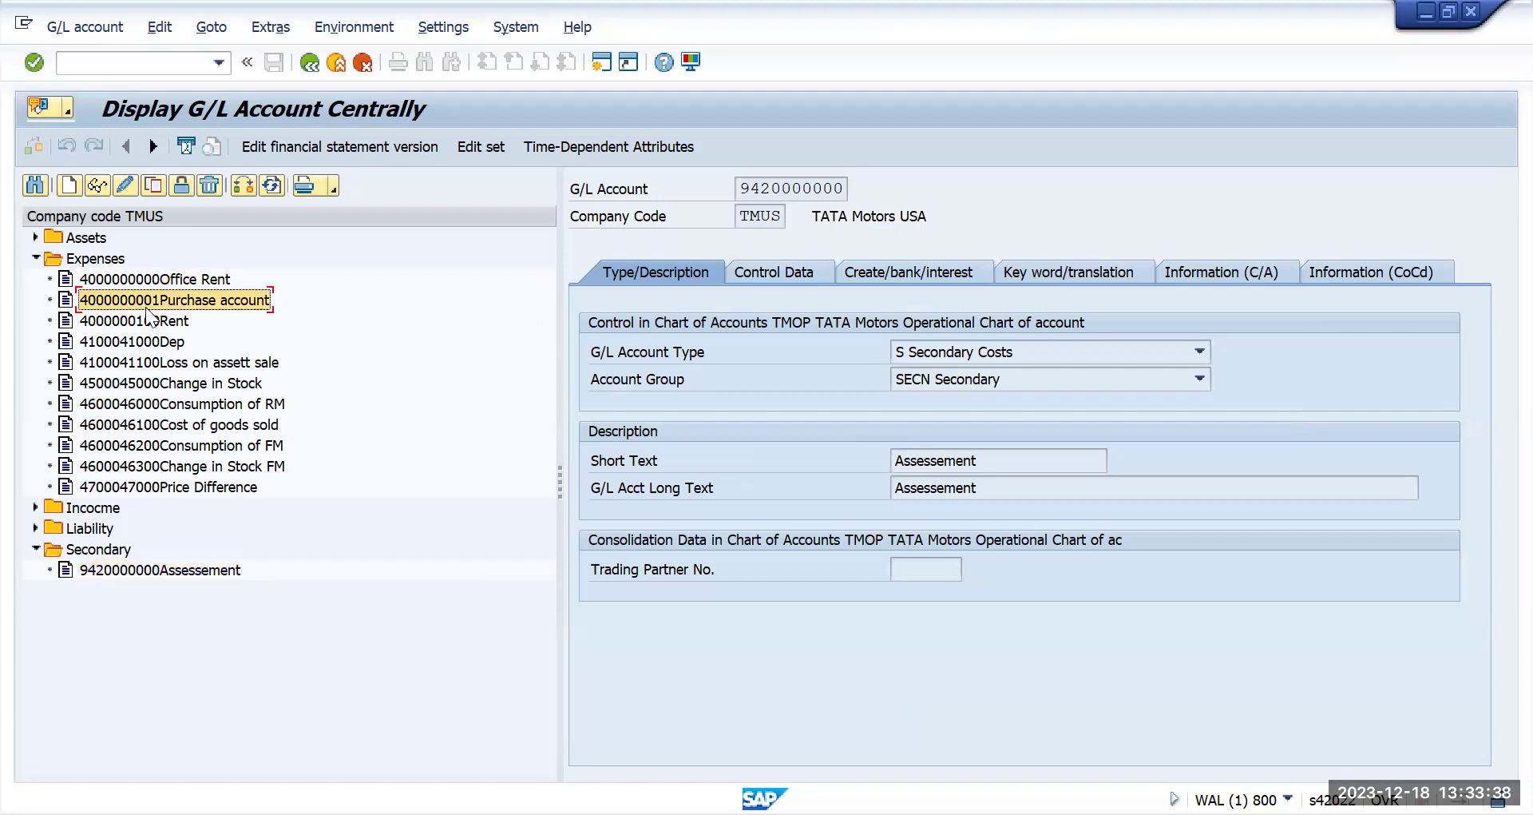